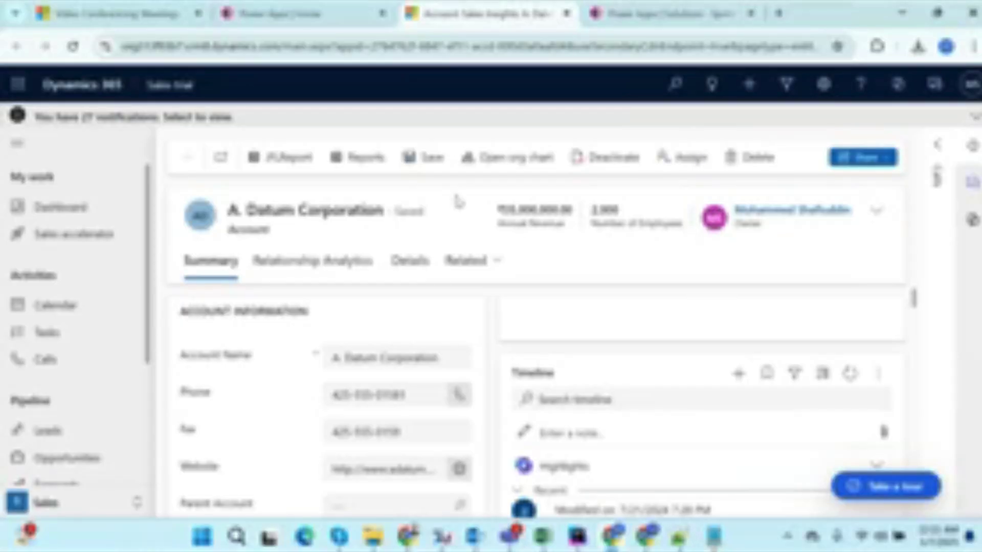
# Review the related record types offered for the A. Datum Corporation account and look over its Summary page.
pyautogui.click(469, 266)
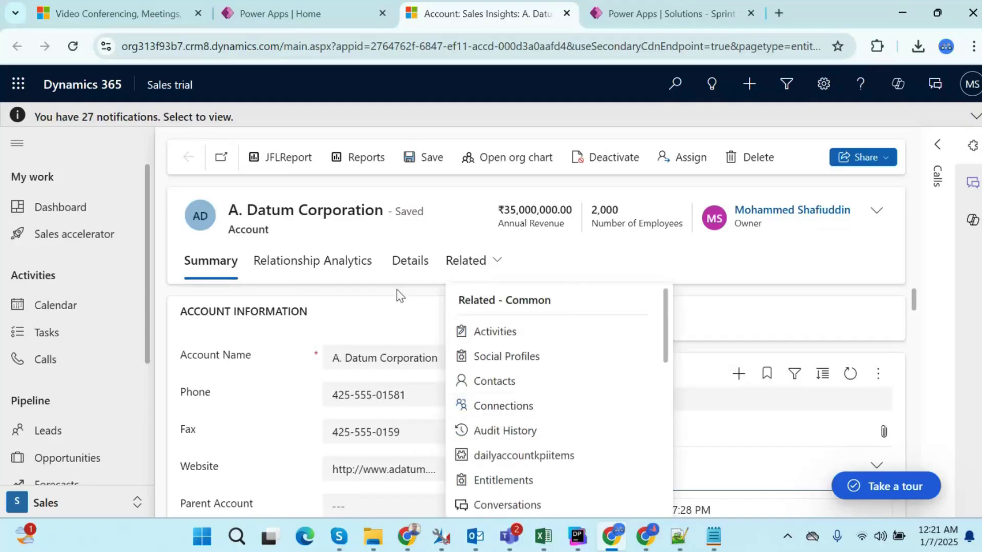
pyautogui.click(391, 247)
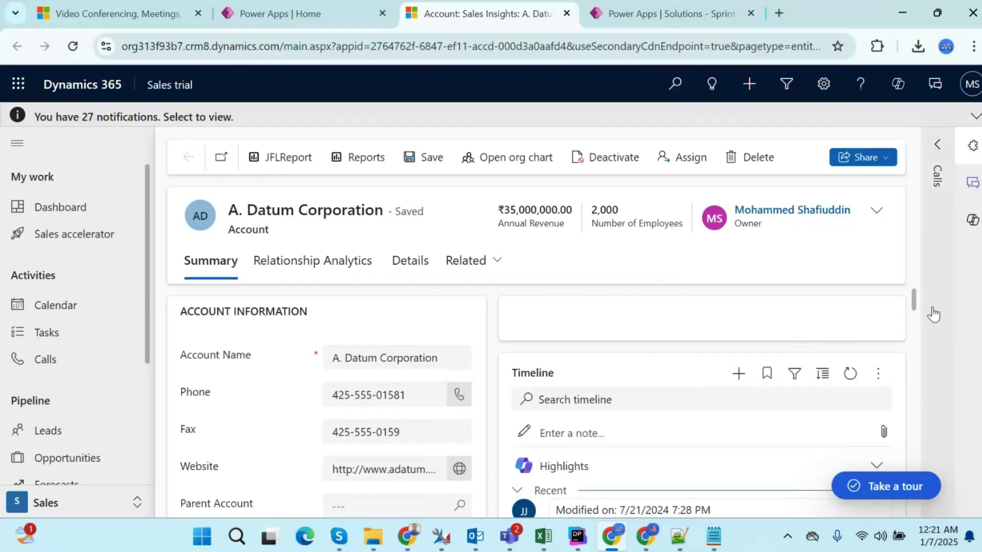
pyautogui.scroll(-2, 923, 309)
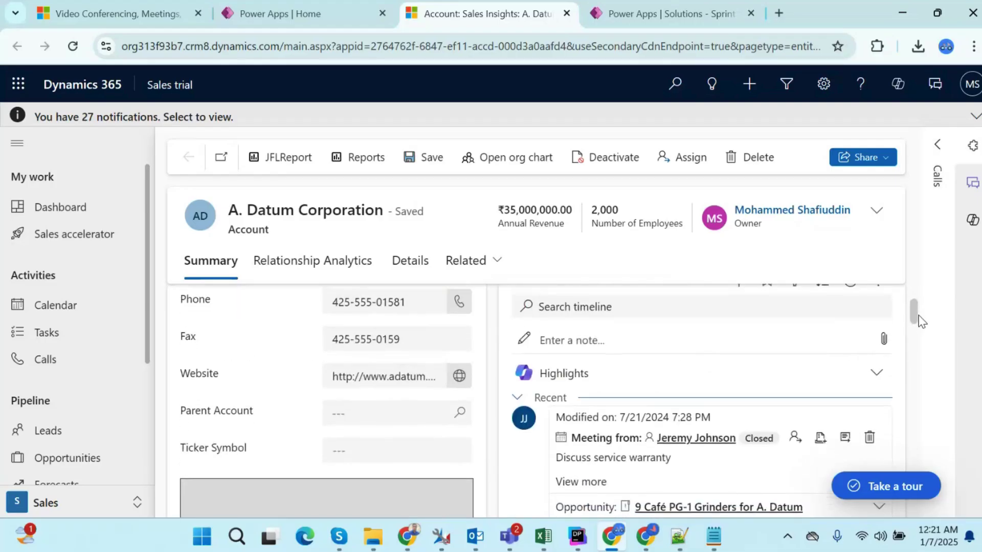
pyautogui.scroll(2, 921, 307)
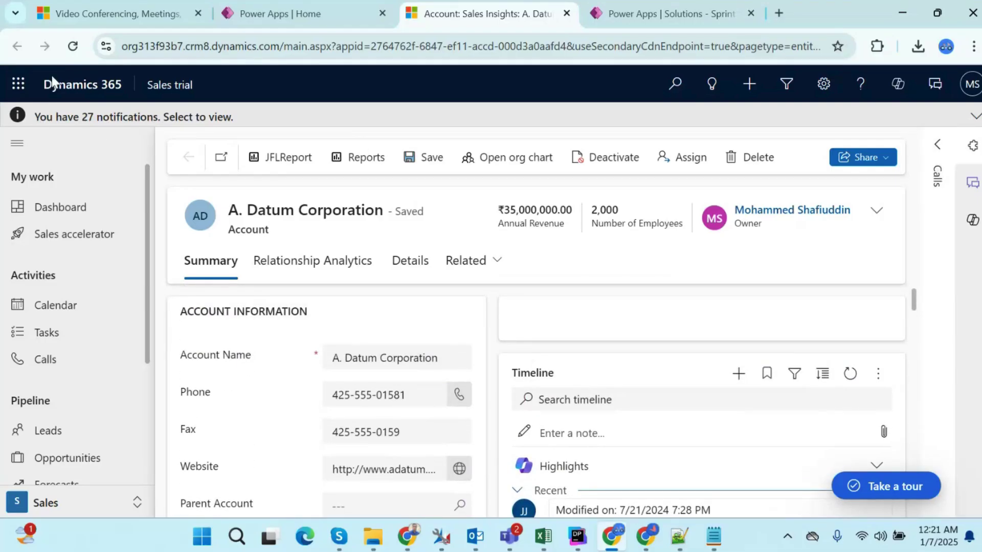
# Reload the A. Datum Corporation account record and dismiss the Script Error dialog.
pyautogui.click(69, 53)
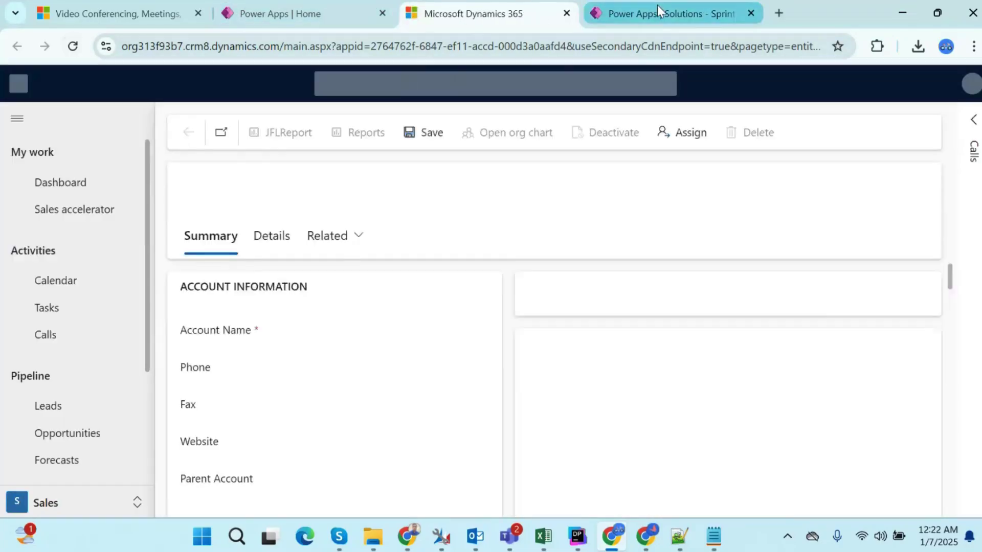
pyautogui.click(658, 7)
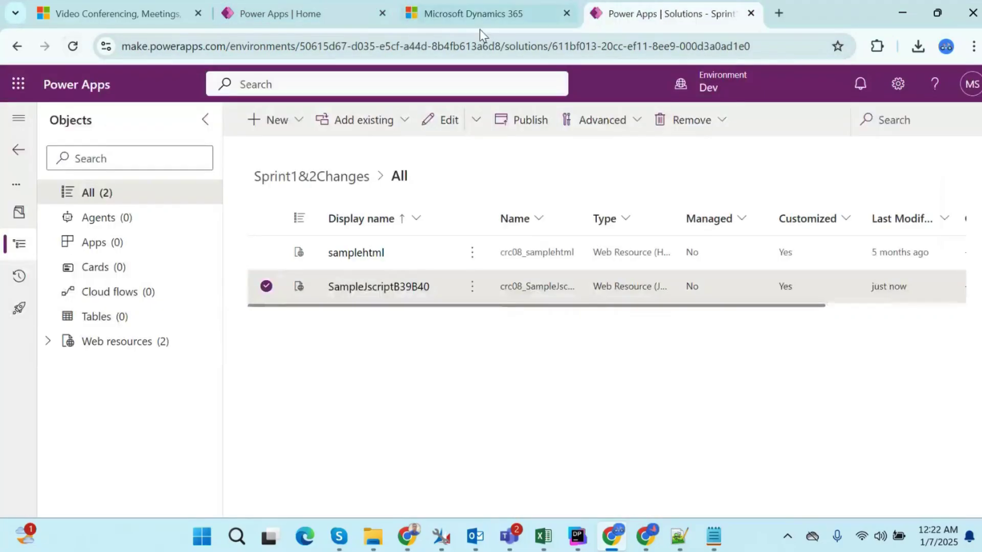
pyautogui.click(476, 20)
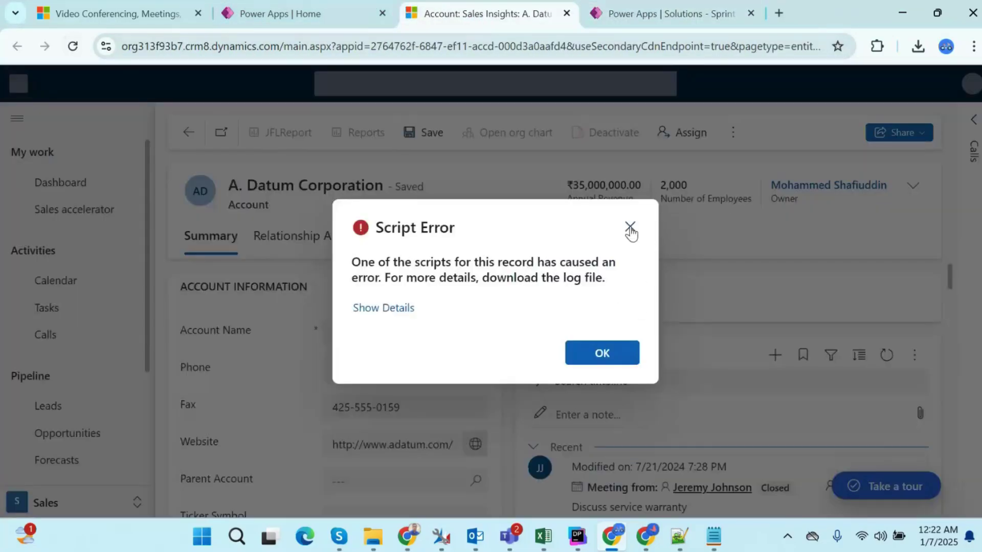
pyautogui.click(632, 225)
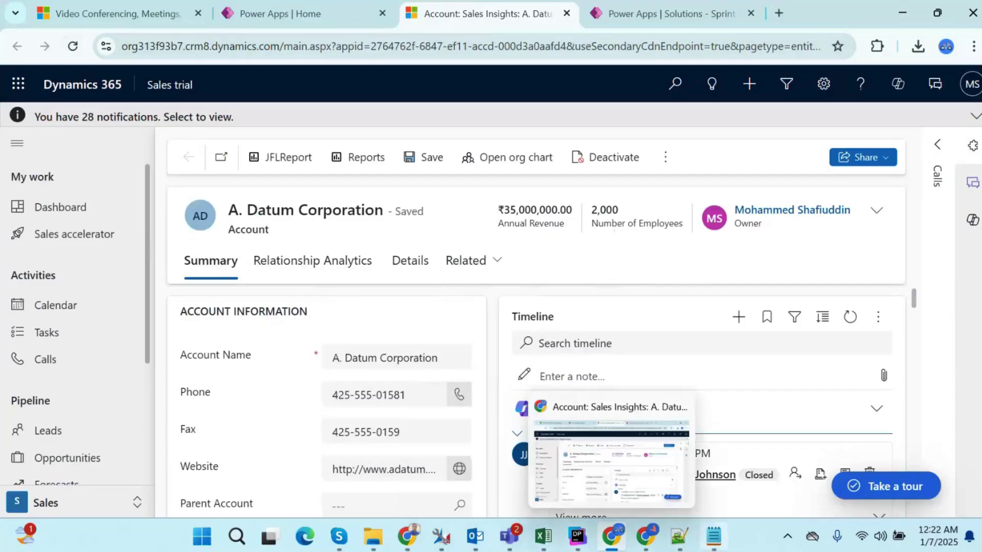
# Switch to Notepad++ and examine the formOnLoad and setAuditIframeURL functions in the script.
pyautogui.click(677, 534)
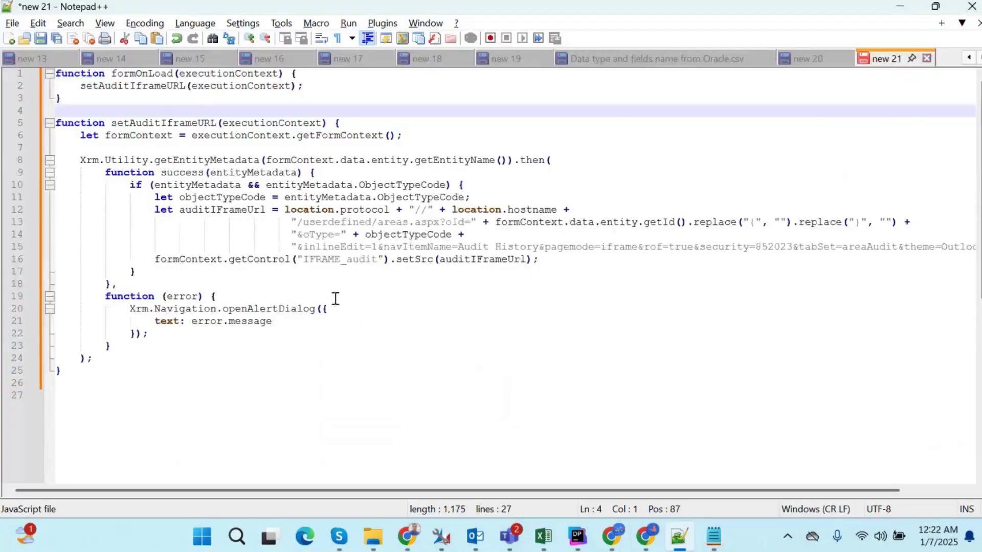
pyautogui.doubleClick(96, 90)
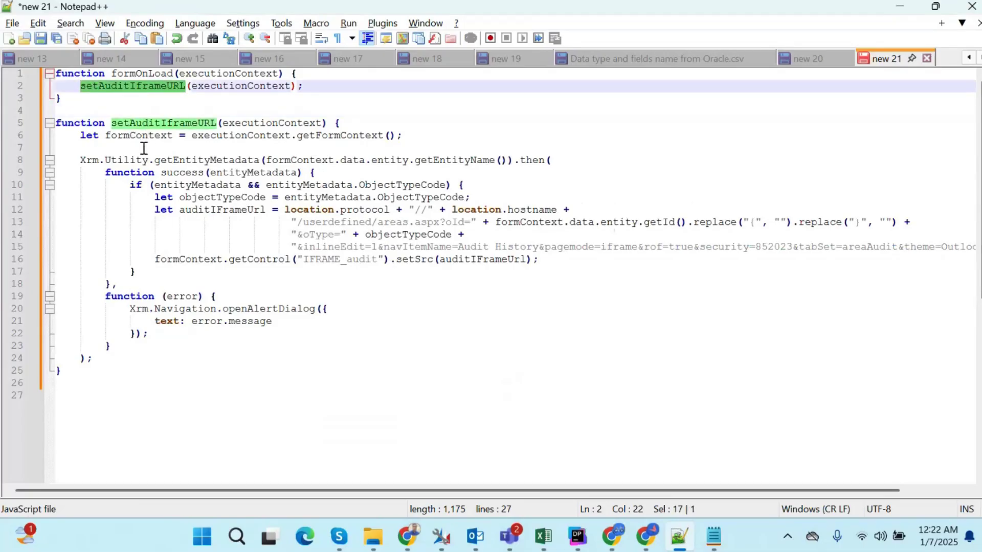
pyautogui.moveTo(409, 137); pyautogui.dragTo(119, 142)
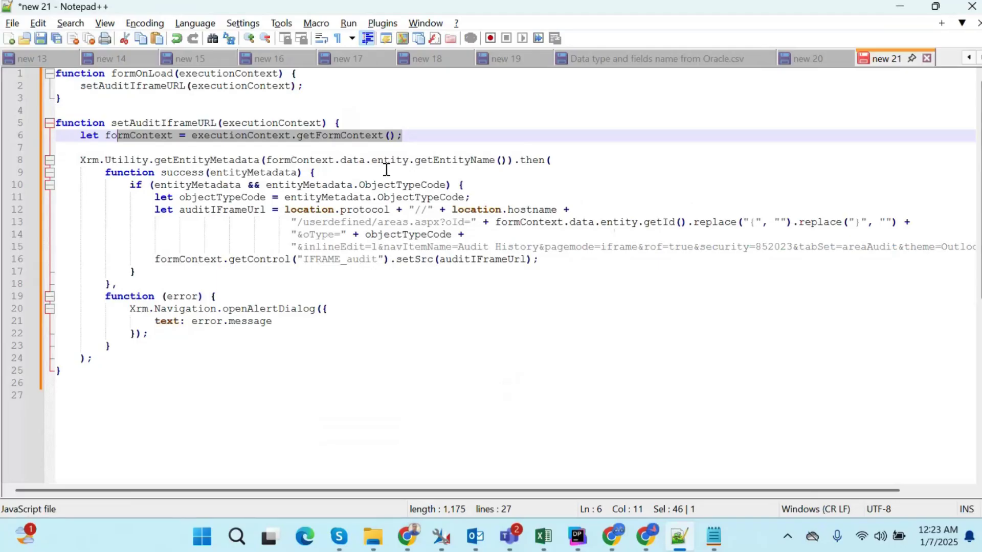
pyautogui.moveTo(63, 372); pyautogui.dragTo(26, 47)
pyautogui.moveTo(75, 103); pyautogui.dragTo(46, 76)
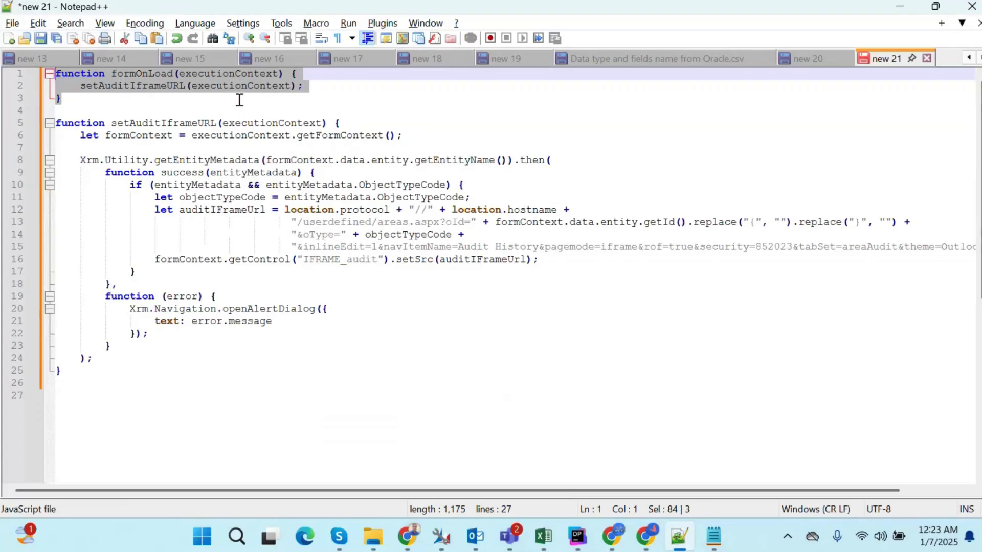
pyautogui.moveTo(80, 370); pyautogui.dragTo(37, 133)
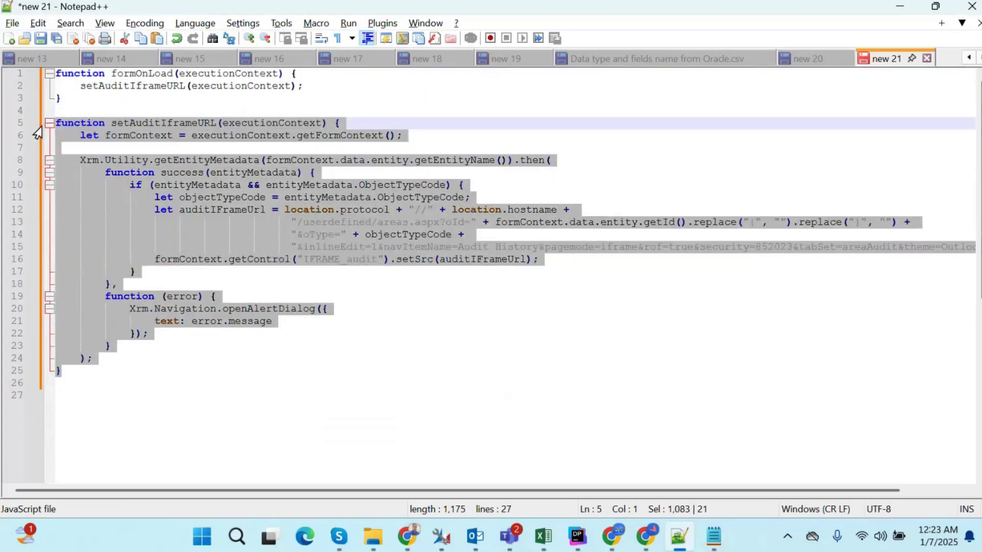
pyautogui.moveTo(64, 97); pyautogui.dragTo(53, 74)
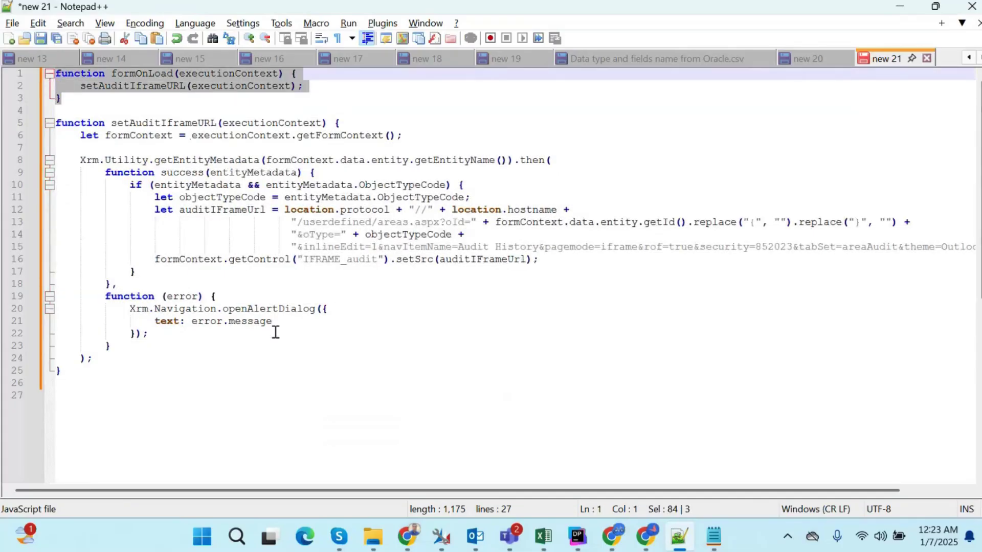
pyautogui.click(291, 352)
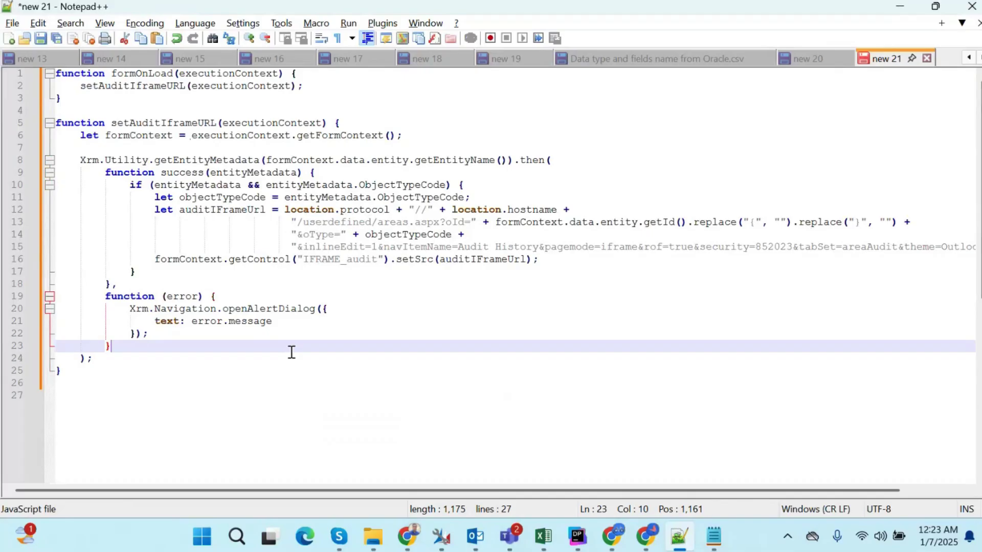
# Return to Power Apps in the browser and open the list of forms for the Account table.
pyautogui.click(901, 8)
pyautogui.click(287, 16)
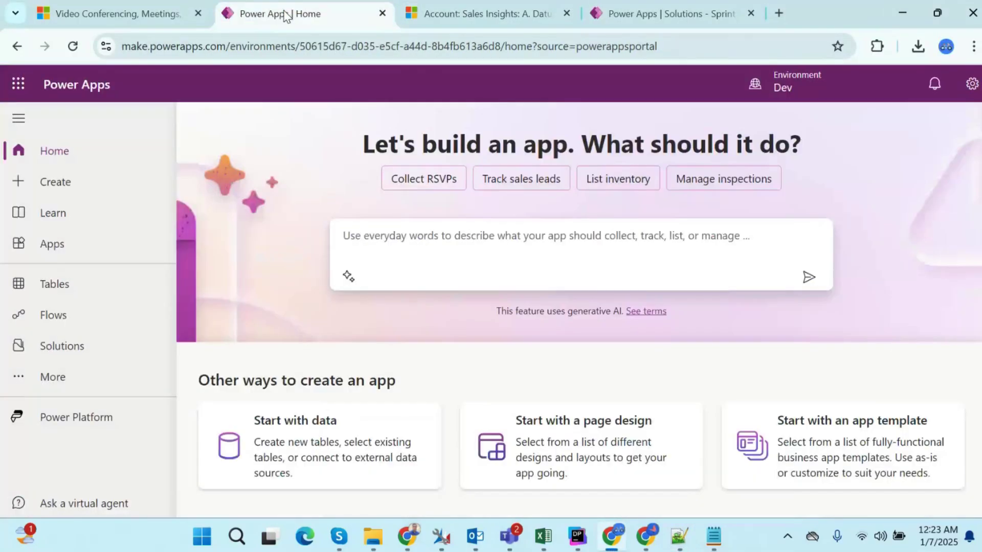
pyautogui.click(475, 7)
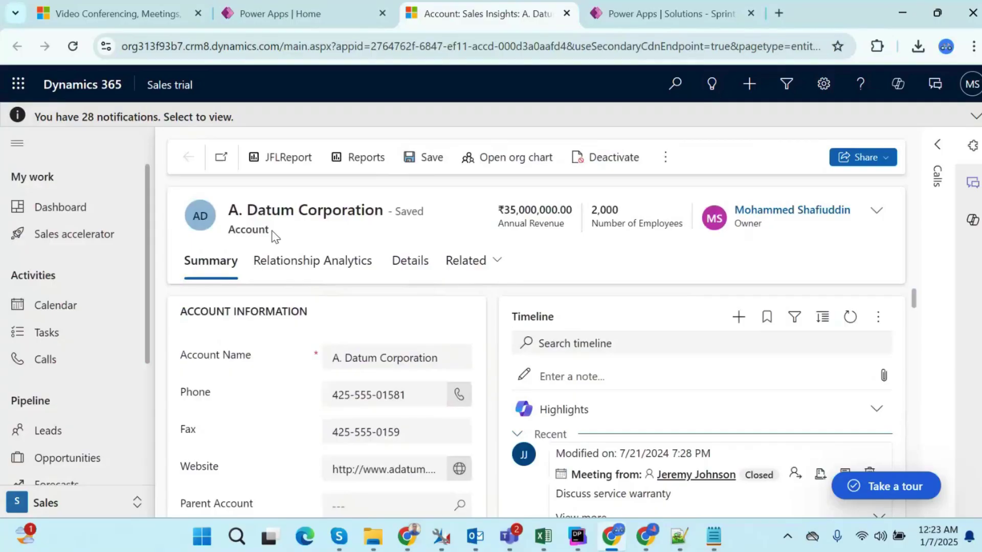
pyautogui.click(299, 14)
pyautogui.click(76, 290)
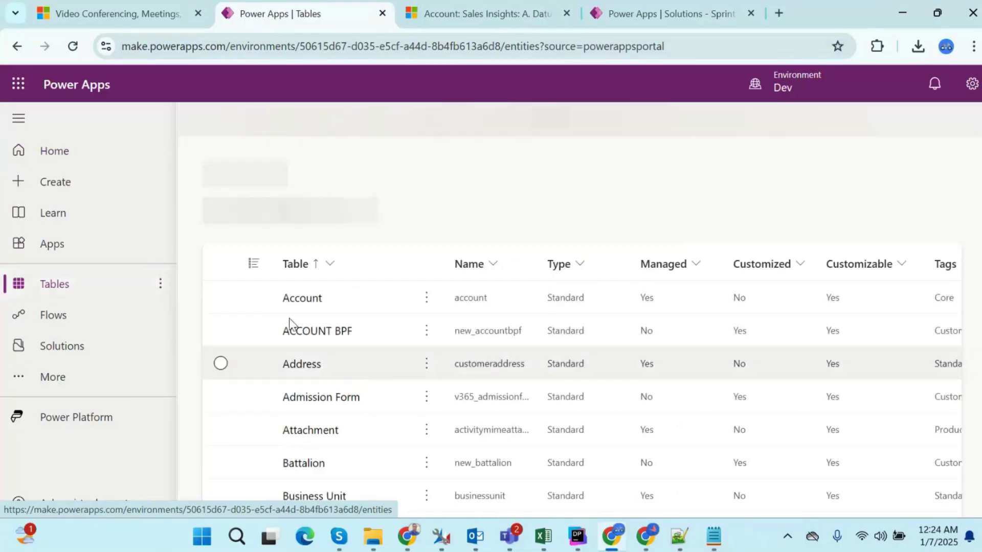
pyautogui.click(310, 407)
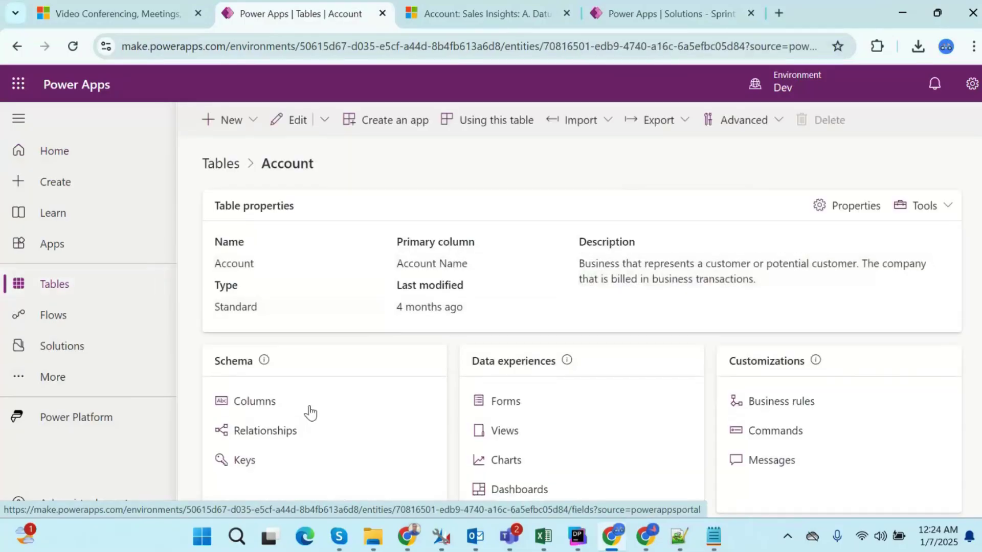
pyautogui.click(503, 403)
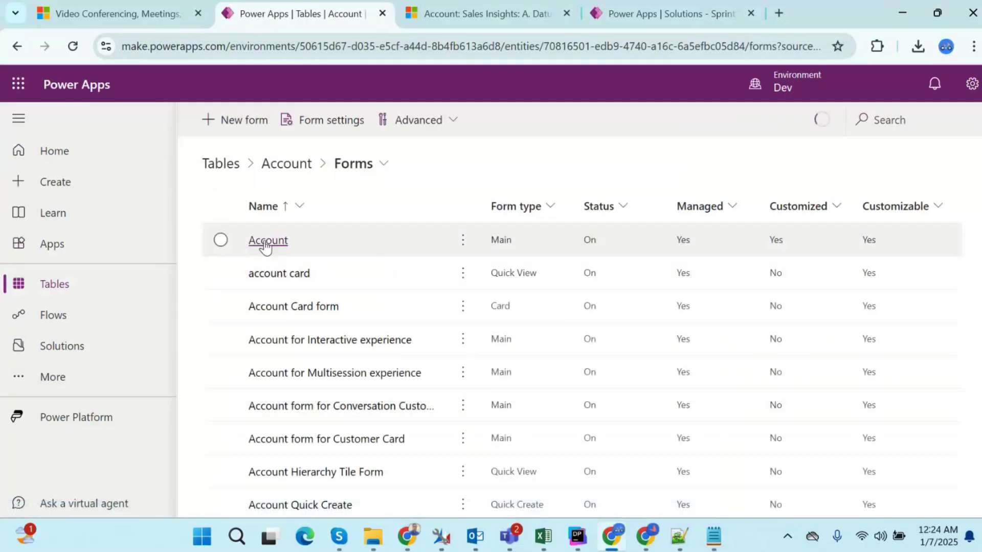
# Search the Account forms for "sales" and open the Sales Insights main form for editing.
pyautogui.click(262, 243)
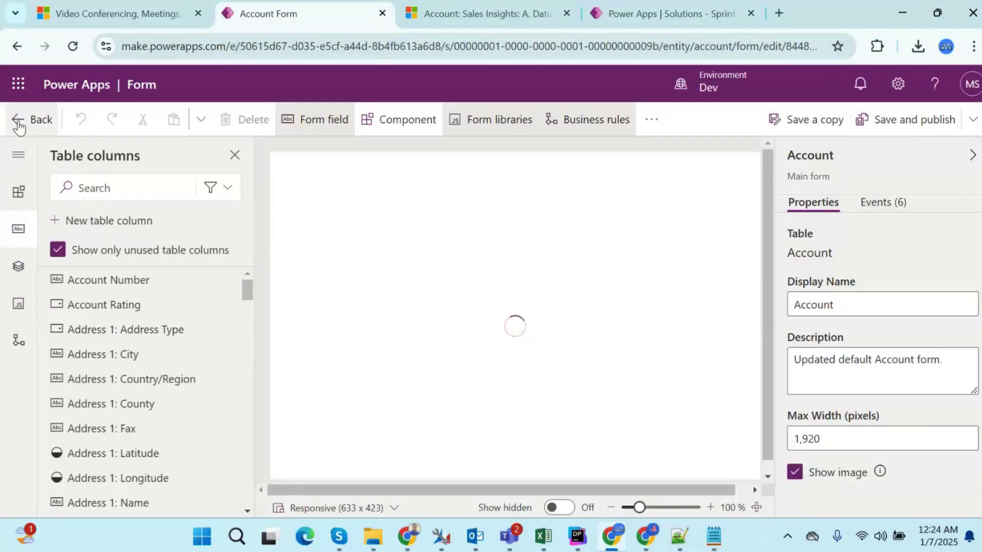
pyautogui.click(19, 125)
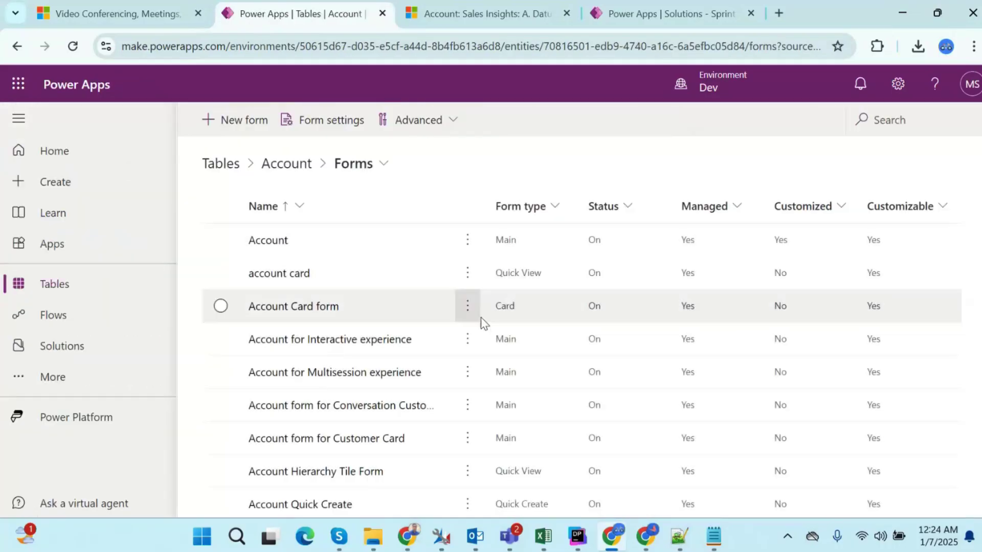
pyautogui.click(899, 125)
pyautogui.write('sales')
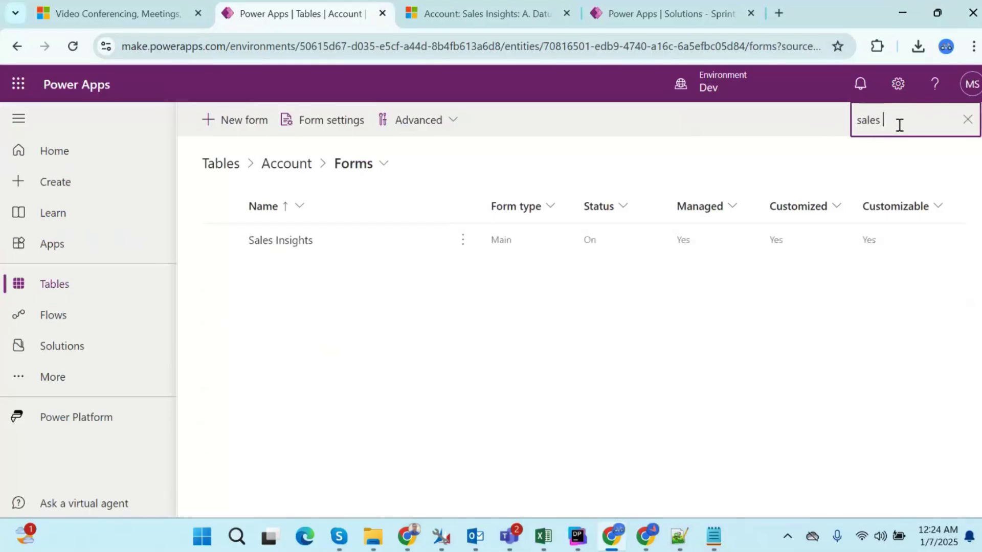
pyautogui.click(299, 249)
pyautogui.click(299, 248)
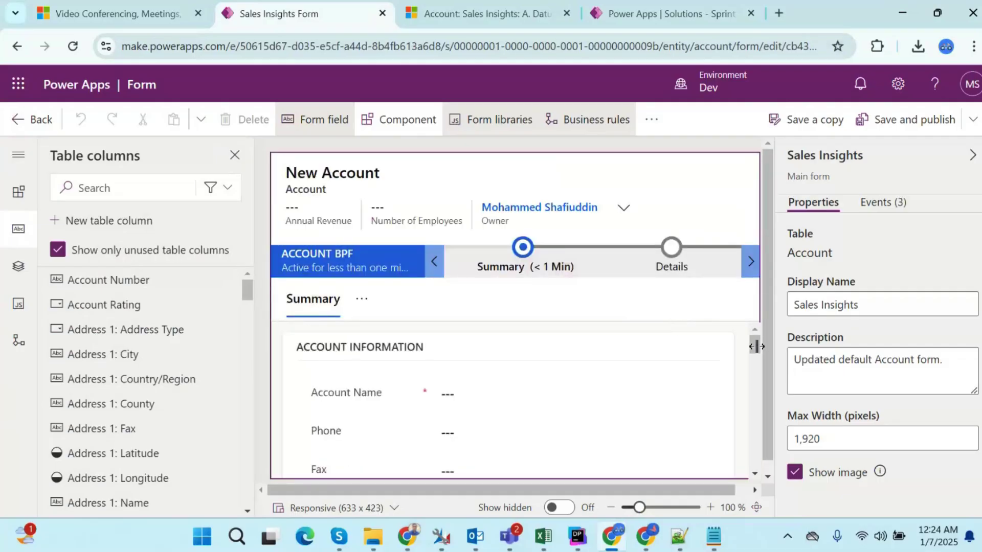
# Delete the existing audit iframe control below Ticker Symbol on the Sales Insights form.
pyautogui.moveTo(753, 351); pyautogui.dragTo(753, 360)
pyautogui.moveTo(757, 392); pyautogui.dragTo(753, 372)
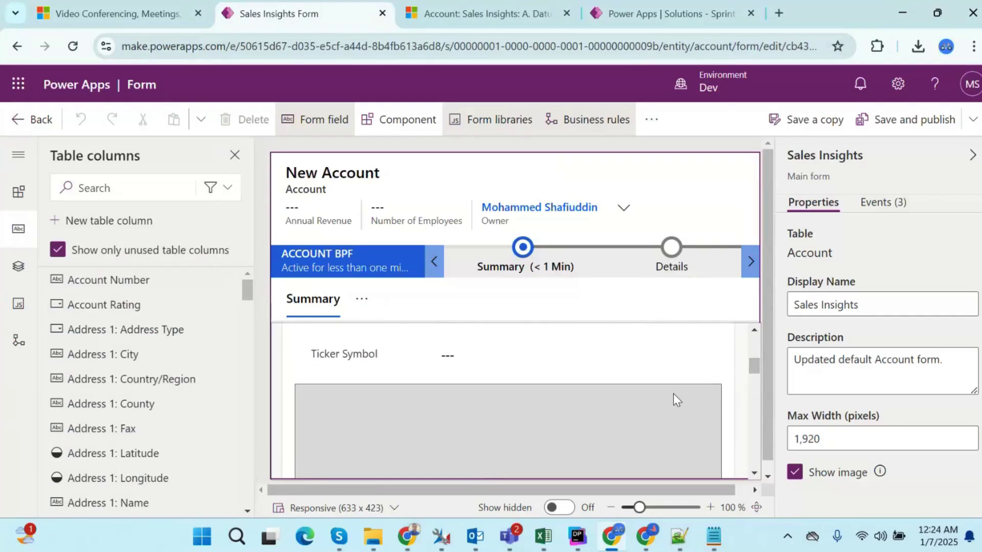
pyautogui.click(673, 396)
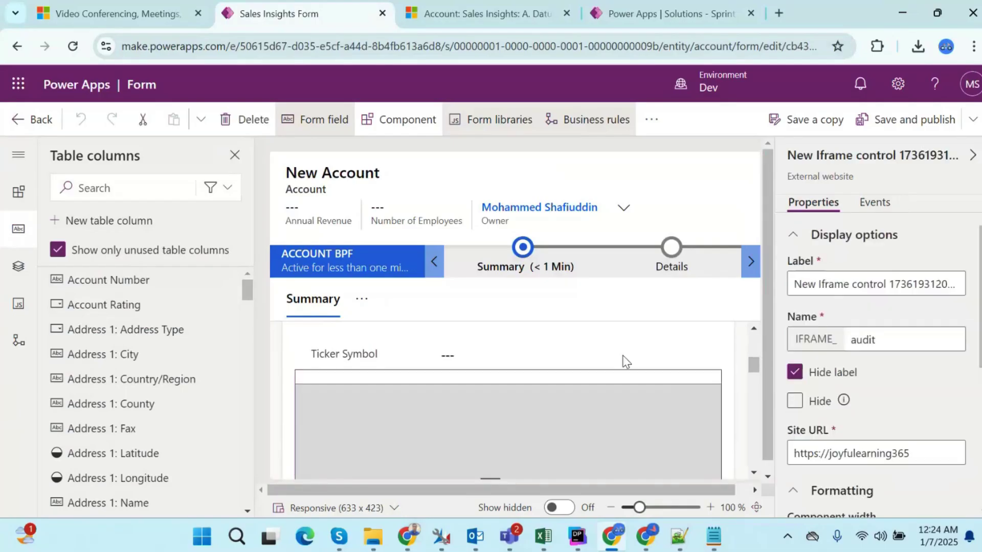
pyautogui.click(242, 122)
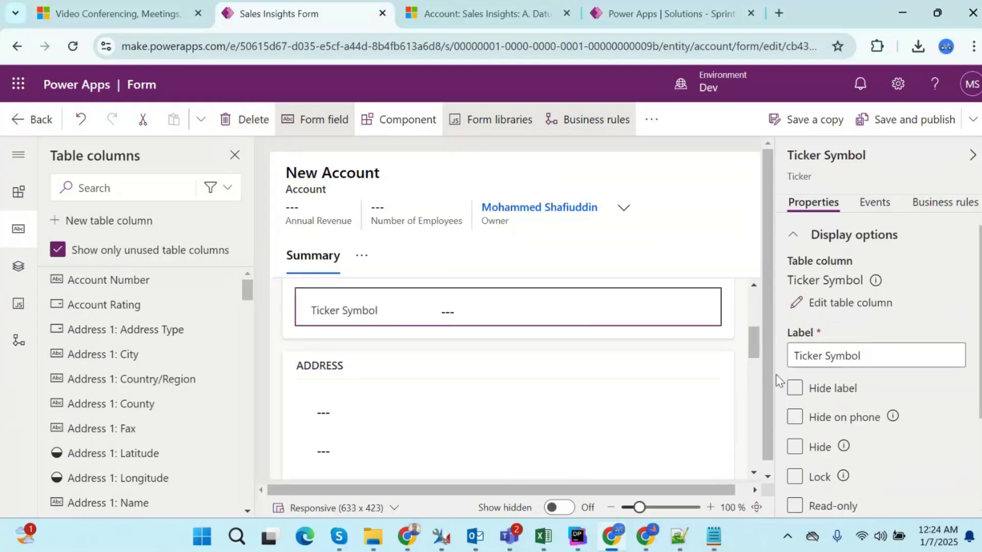
# Select the ACCOUNT INFORMATION section on the form's Summary tab and bring its last fields into view.
pyautogui.moveTo(754, 348); pyautogui.dragTo(748, 307)
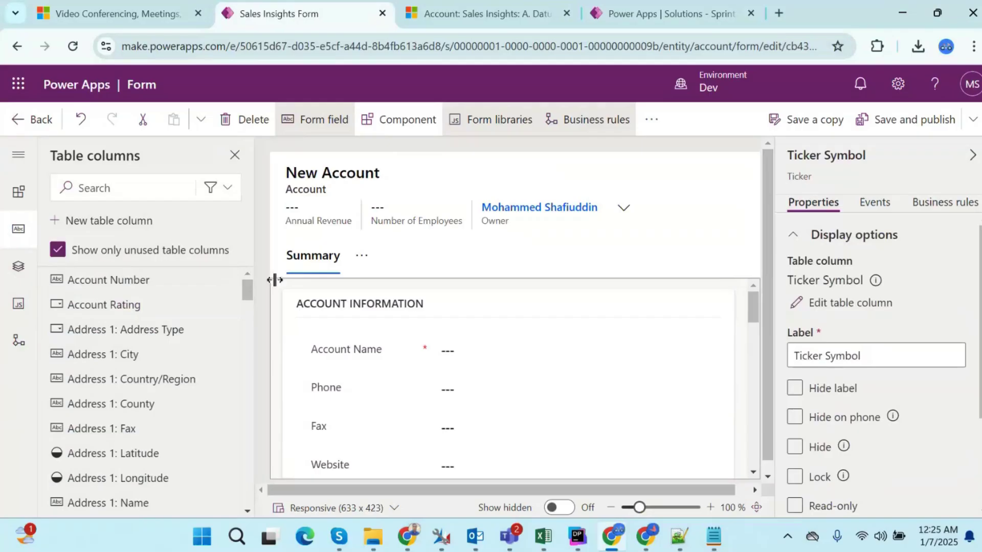
pyautogui.click(550, 313)
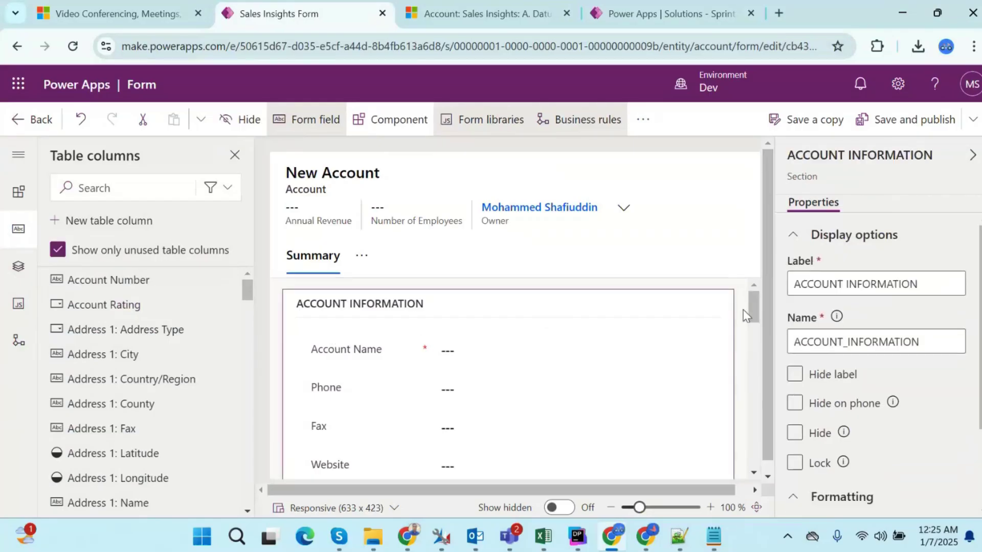
pyautogui.moveTo(754, 307)
pyautogui.mouseDown()
pyautogui.moveTo(760, 337)
pyautogui.moveTo(754, 309)
pyautogui.mouseUp()
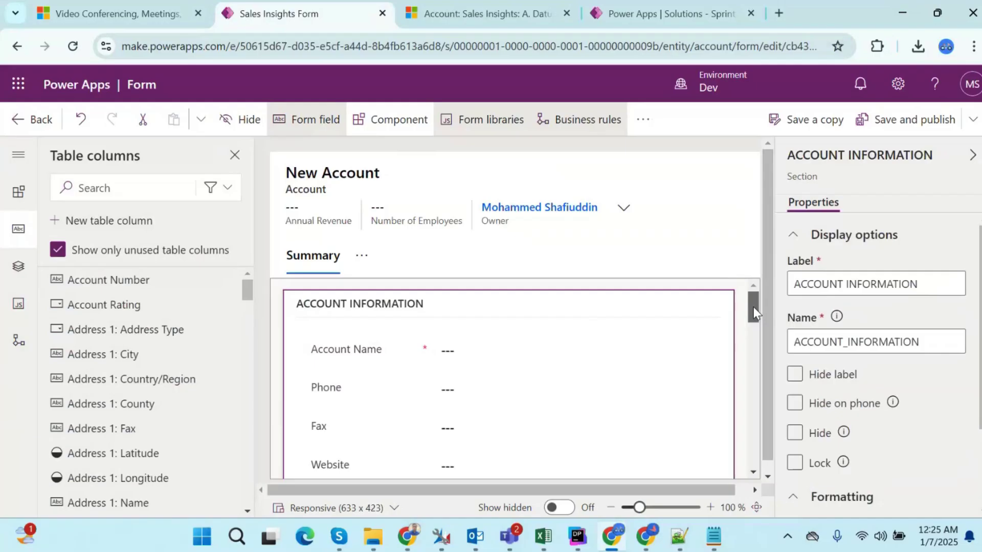
pyautogui.moveTo(754, 307); pyautogui.dragTo(757, 328)
pyautogui.click(716, 395)
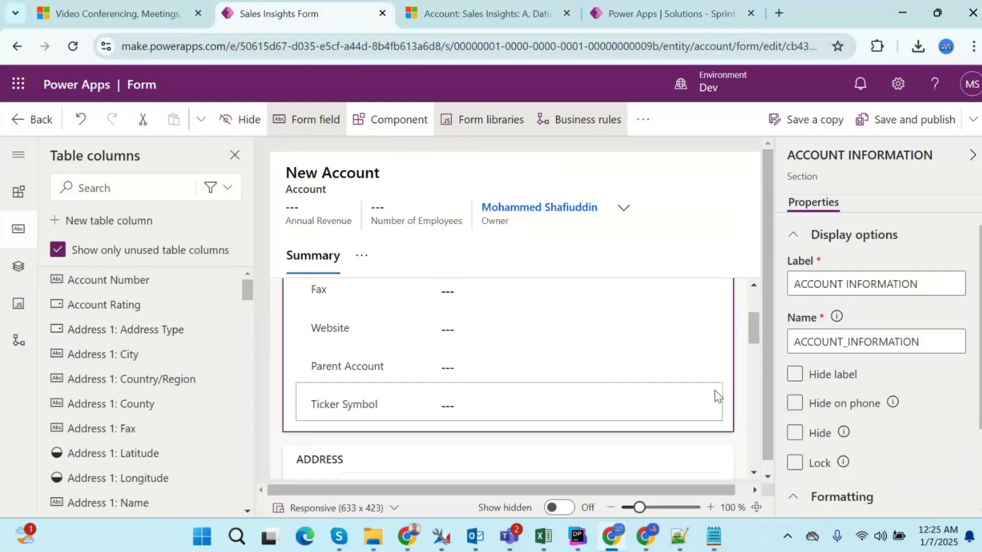
pyautogui.click(729, 341)
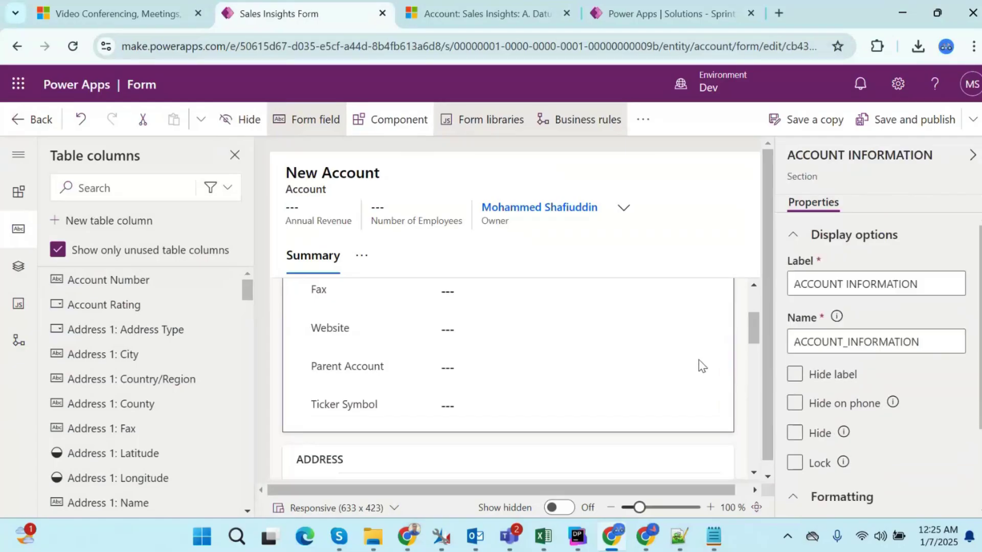
pyautogui.click(378, 130)
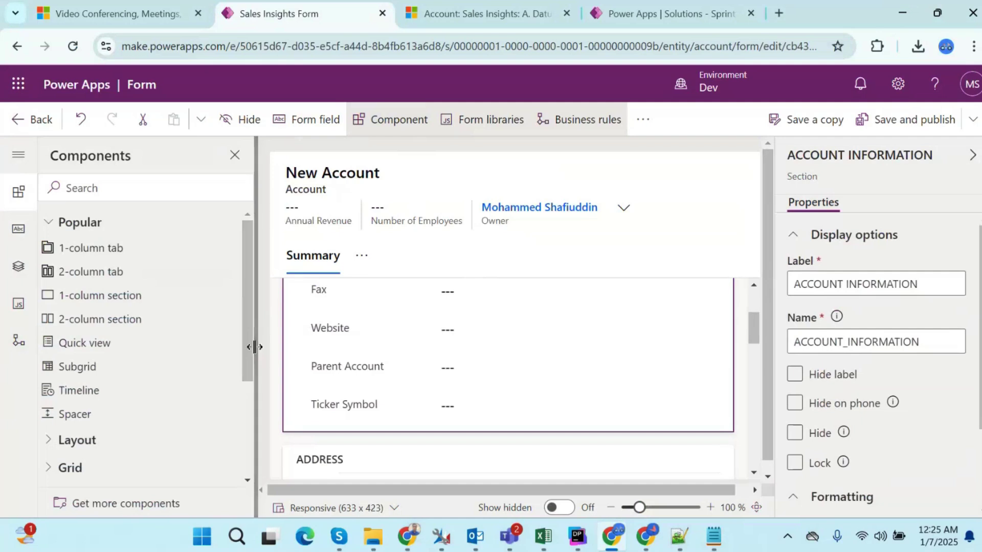
pyautogui.moveTo(257, 349); pyautogui.dragTo(263, 424)
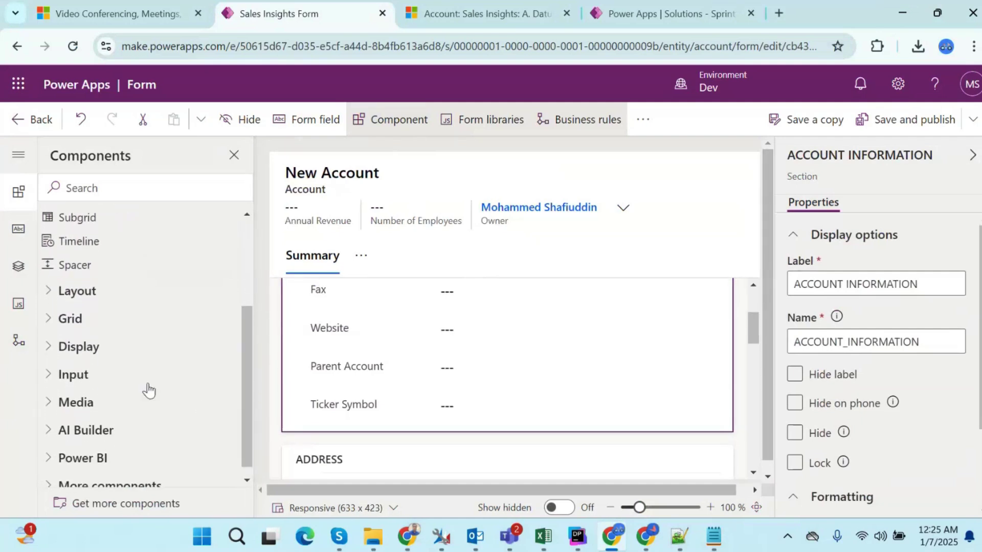
pyautogui.click(49, 348)
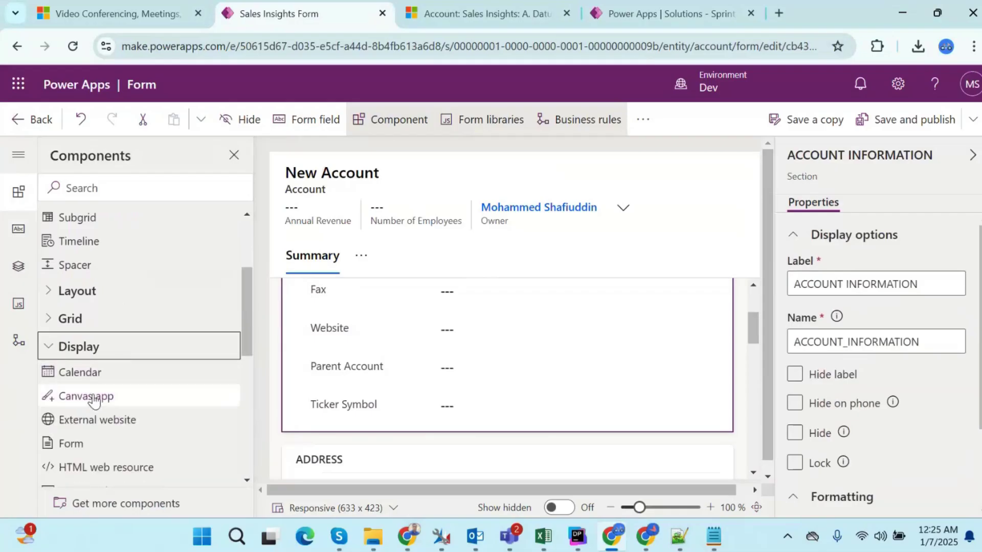
pyautogui.moveTo(105, 429)
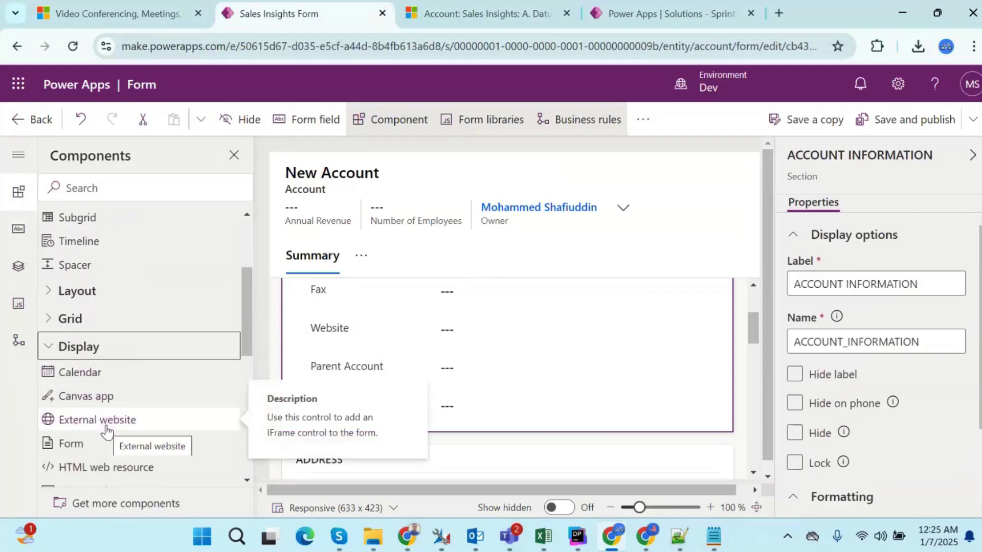
pyautogui.click(106, 431)
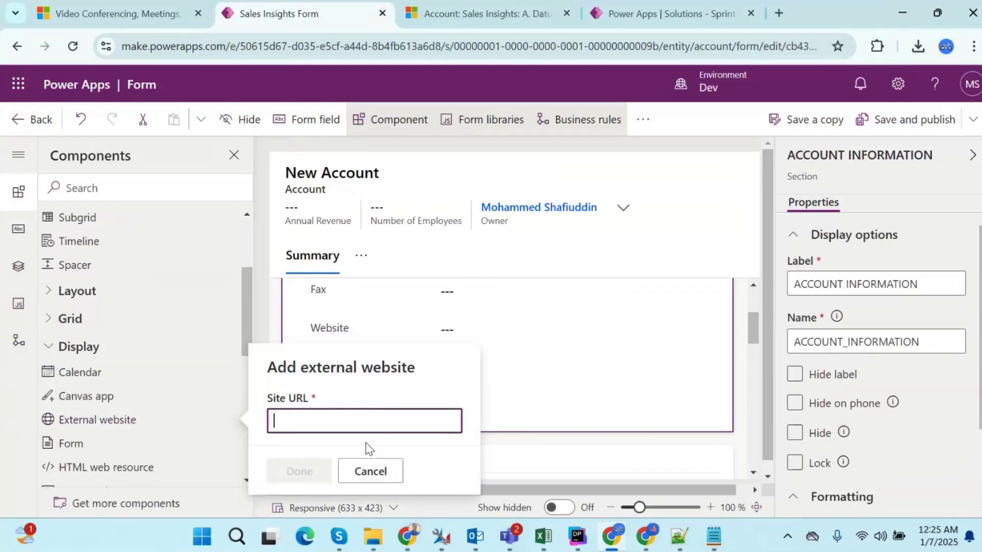
pyautogui.click(350, 420)
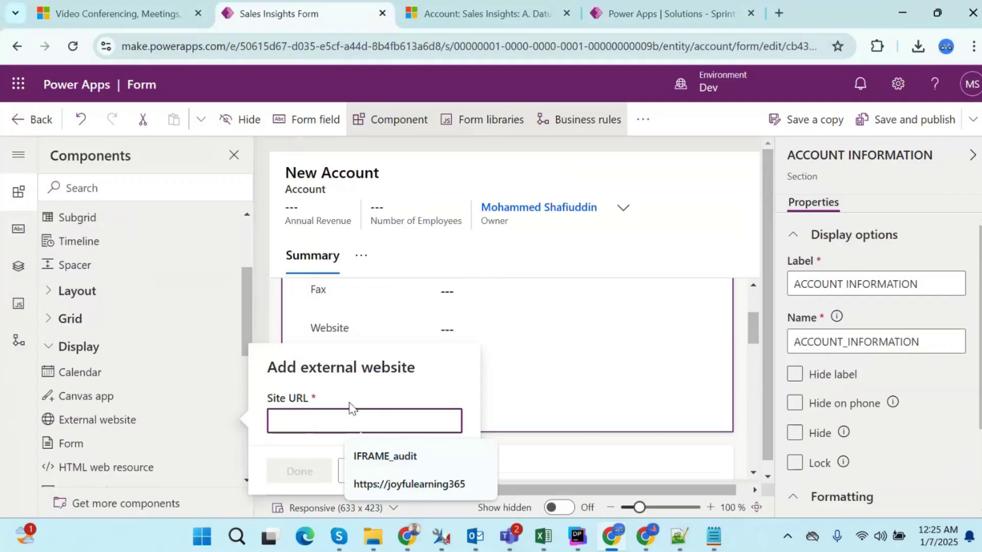
pyautogui.click(405, 485)
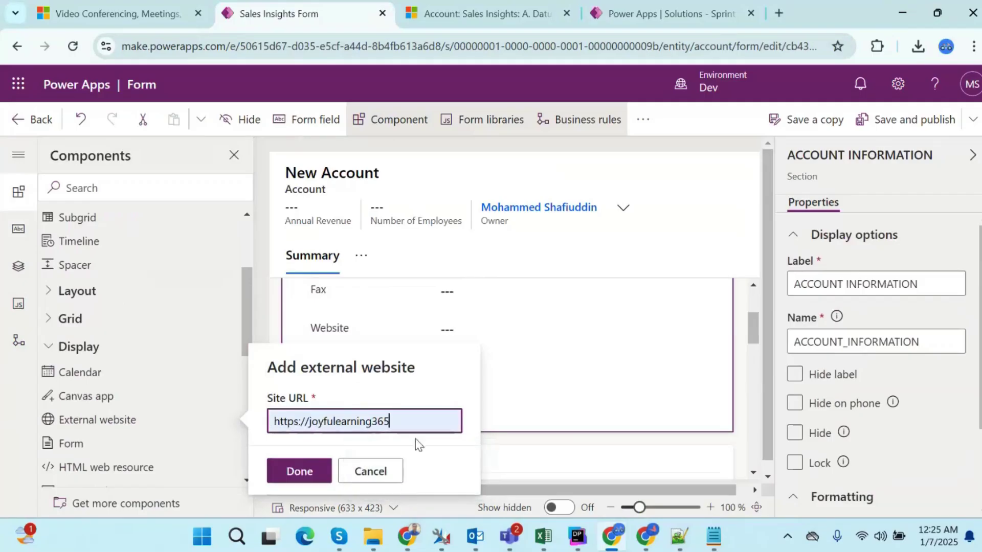
pyautogui.click(303, 472)
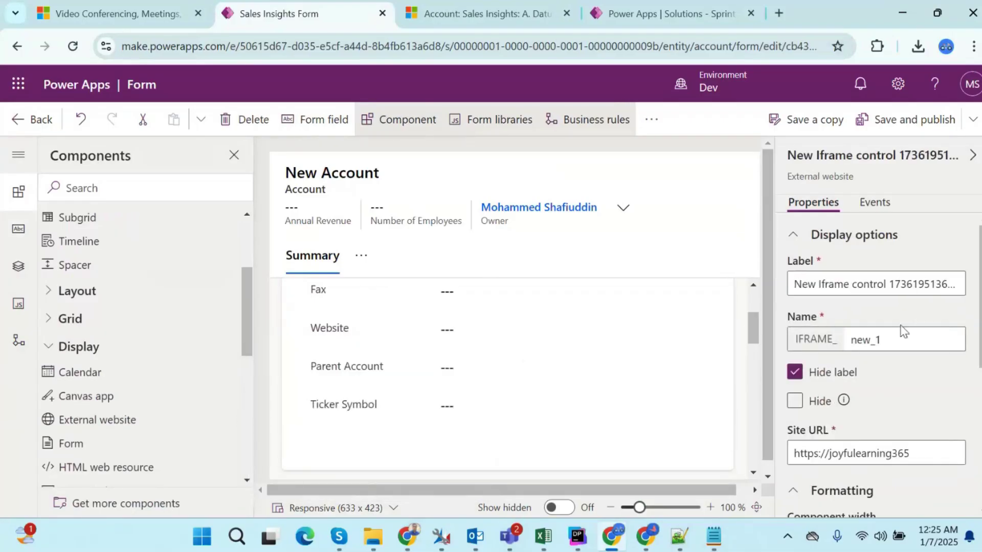
# Clear the new iframe's name and copy "audit" from the IFRAME_audit reference in the Notepad++ script.
pyautogui.moveTo(897, 338); pyautogui.dragTo(842, 340)
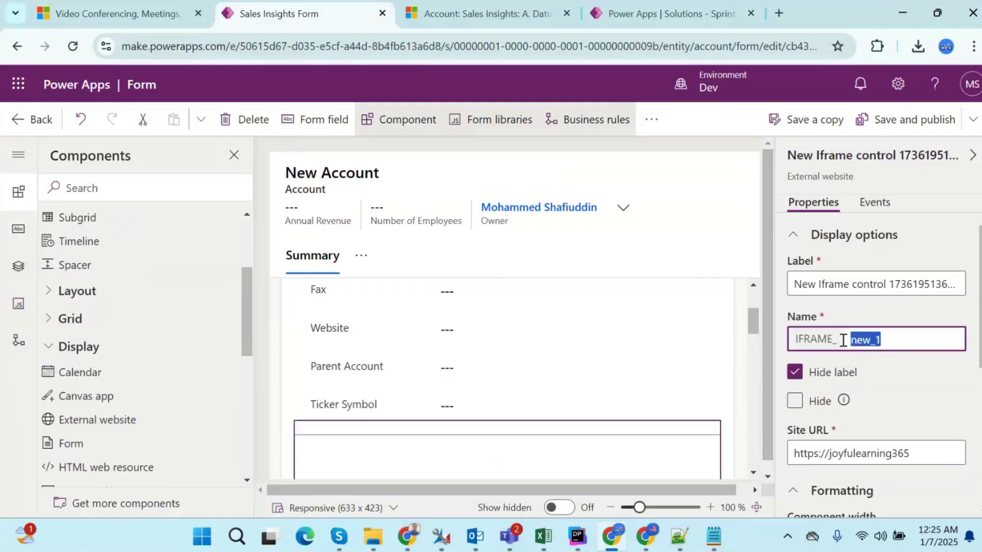
pyautogui.press('BackSpace')
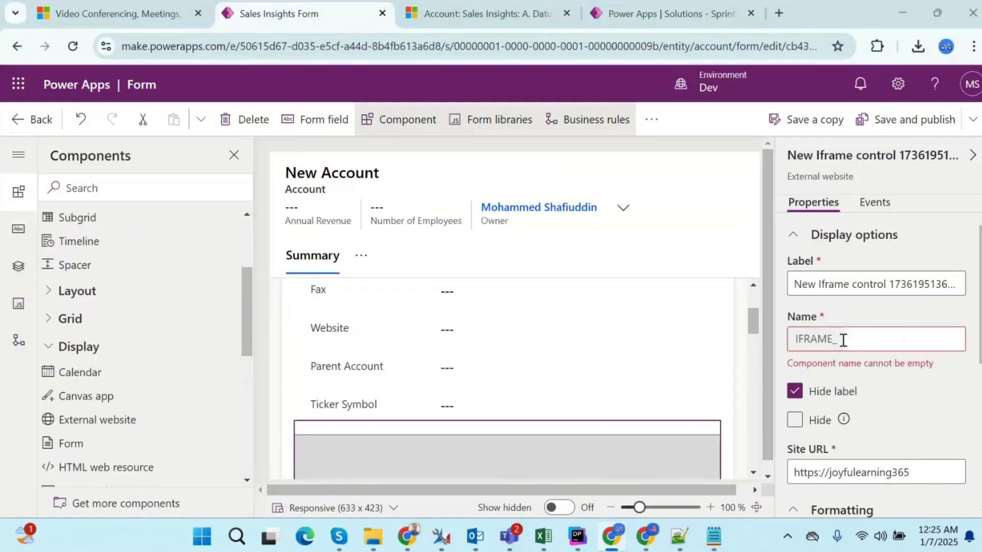
pyautogui.hotkey('alt', 'Tab')
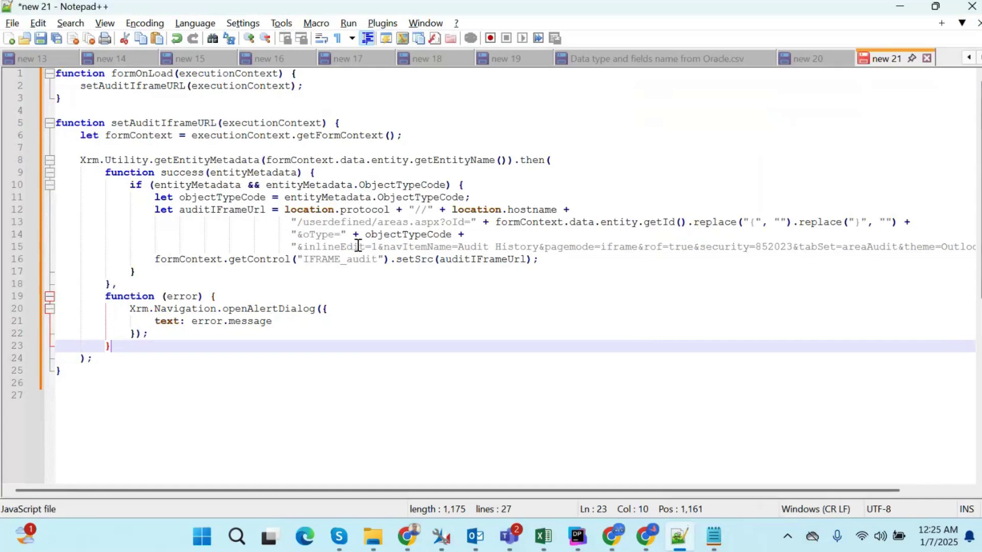
pyautogui.doubleClick(338, 259)
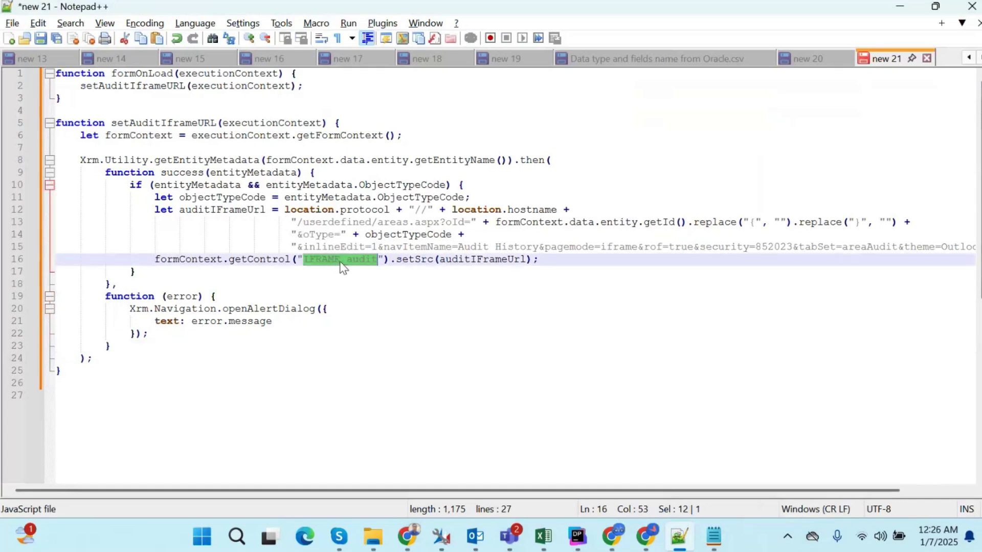
pyautogui.click(352, 265)
pyautogui.moveTo(348, 265); pyautogui.dragTo(374, 265)
pyautogui.hotkey('alt', 'Tab')
pyautogui.hotkey('alt', 'Tab')
pyautogui.click(374, 265)
pyautogui.press('Right')
pyautogui.hotkey('shift', 'Left')
pyautogui.hotkey('shift', 'Left')
pyautogui.hotkey('shift', 'Left')
pyautogui.hotkey('shift', 'Left')
pyautogui.hotkey('shift', 'Left')
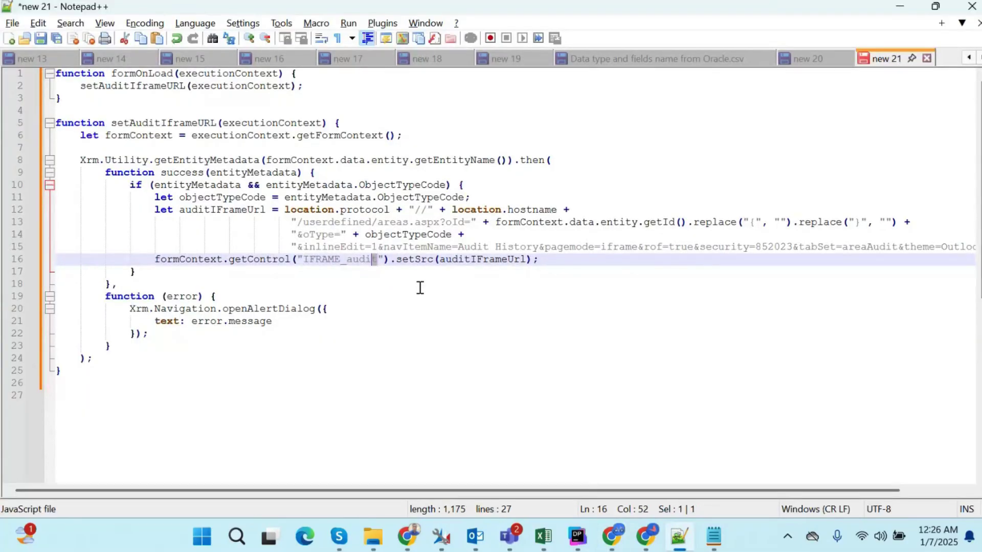
pyautogui.hotkey('ctrl', 'c')
# Return to the form editor in the browser and set the iframe control's name to audit after the IFRAME_ prefix.
pyautogui.hotkey('alt', 'Tab')
pyautogui.click(864, 333)
pyautogui.hotkey('ctrl', 'v')
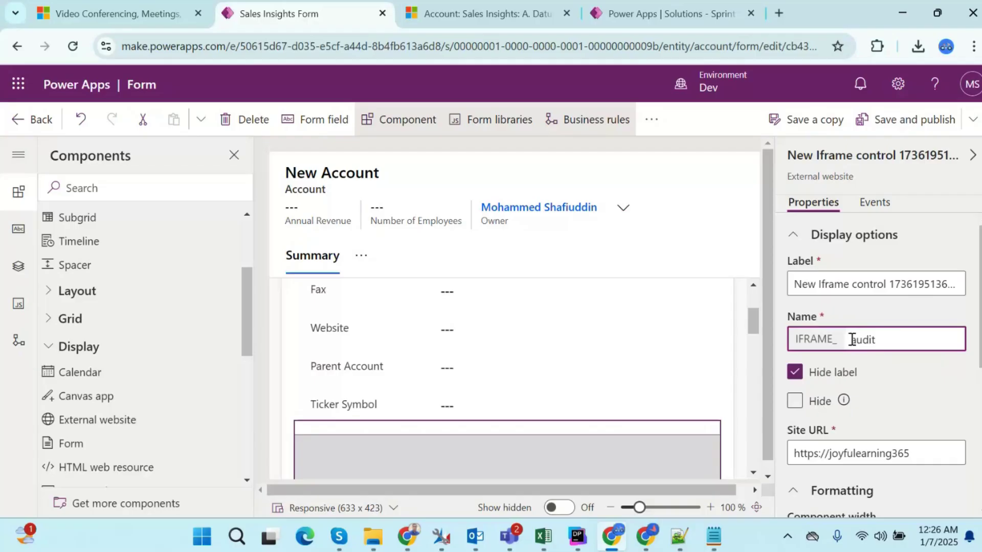
pyautogui.click(886, 322)
# Check the iframe's site URL and formatting settings, and save and publish the Sales Insights form.
pyautogui.scroll(-2, 910, 358)
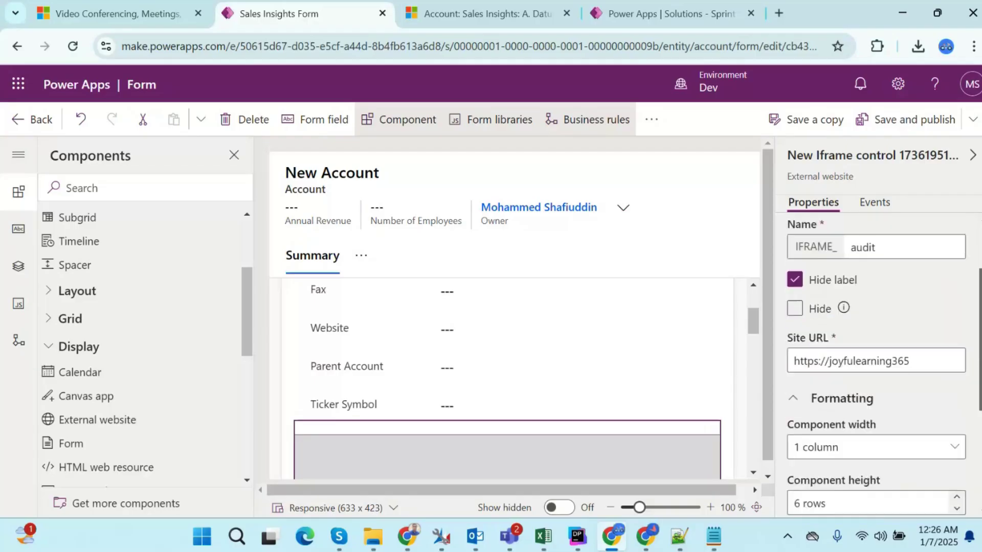
pyautogui.scroll(-1, 869, 358)
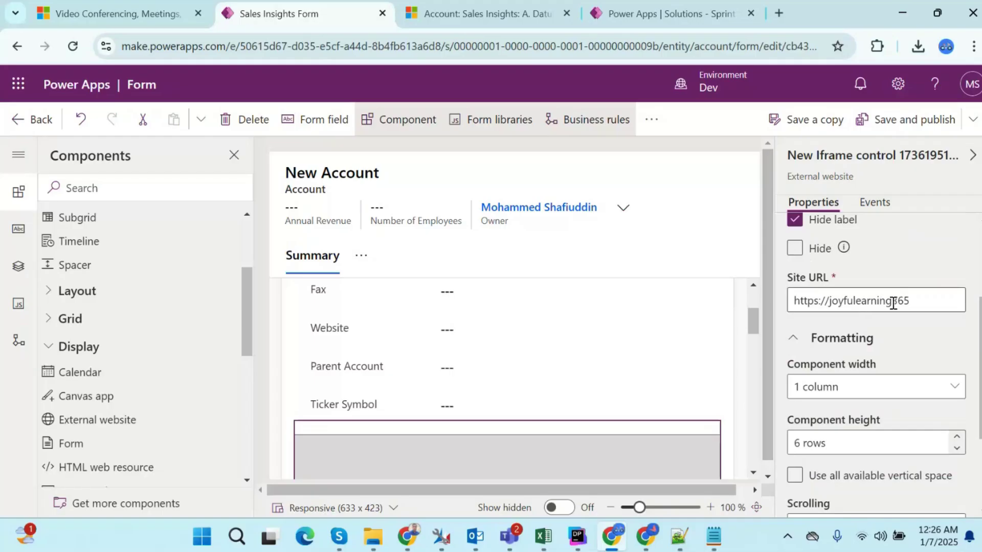
pyautogui.moveTo(914, 302); pyautogui.dragTo(790, 290)
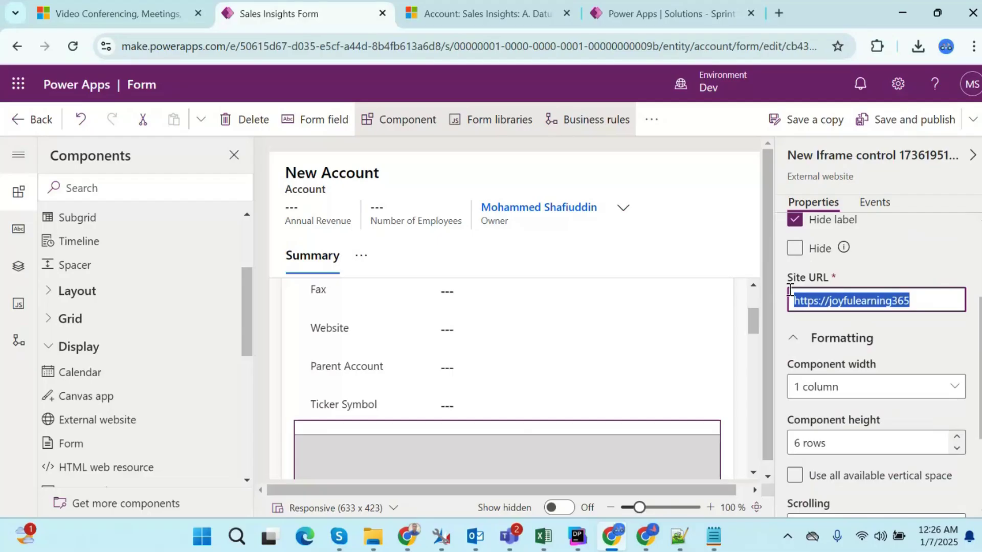
pyautogui.scroll(3, 980, 305)
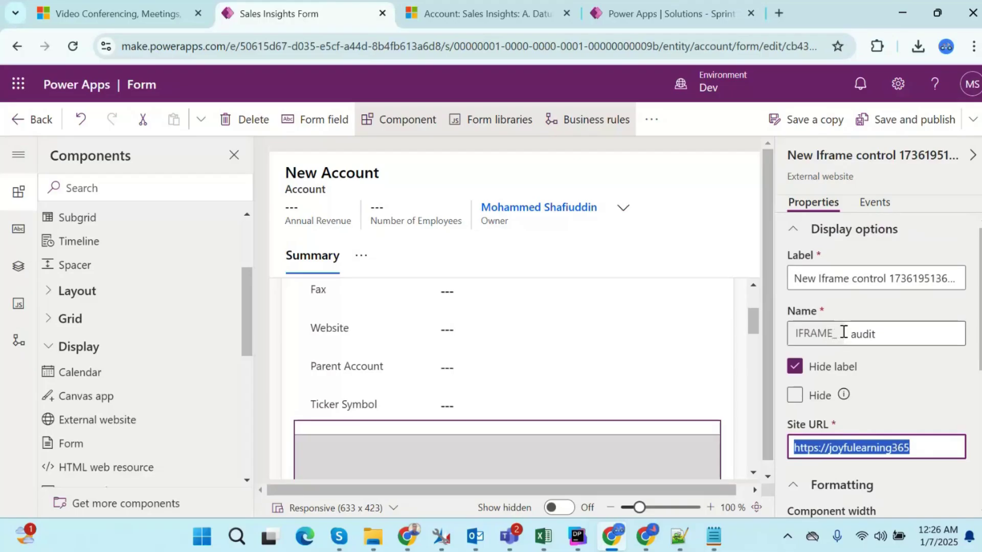
pyautogui.click(894, 125)
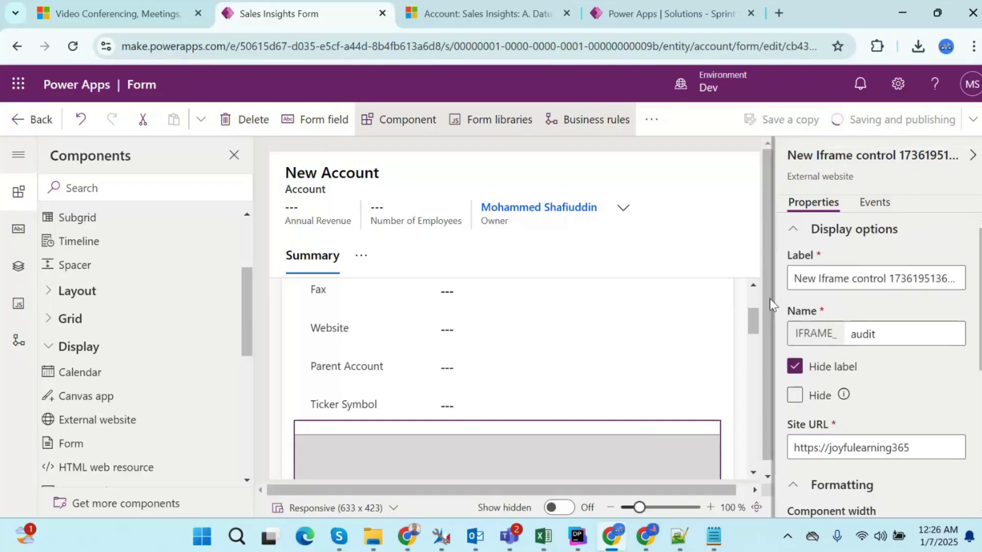
pyautogui.scroll(-1, 753, 330)
pyautogui.scroll(-2, 753, 330)
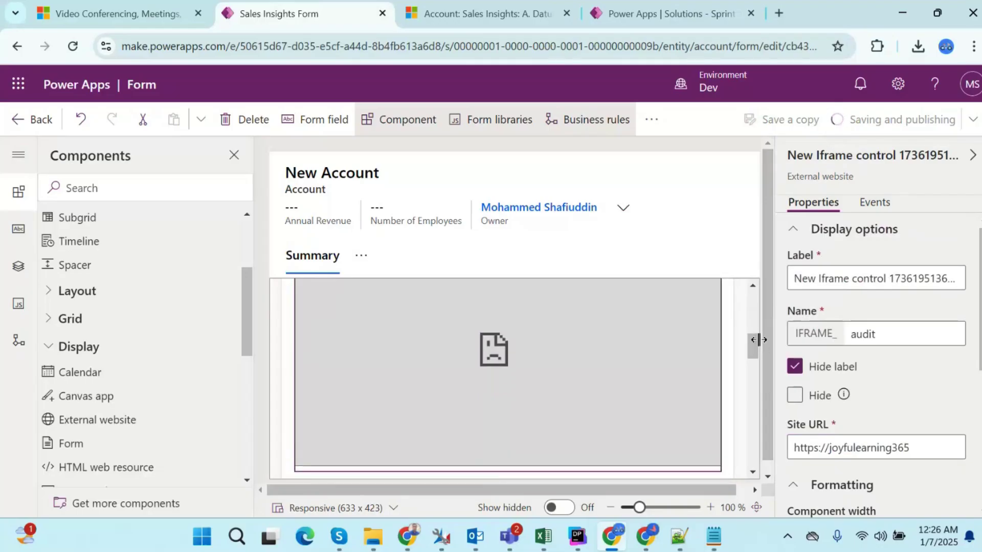
# Open the form library crc08_SampleJscriptB39B40 for editing and delete its code from the formOnLoad function to the end.
pyautogui.click(499, 128)
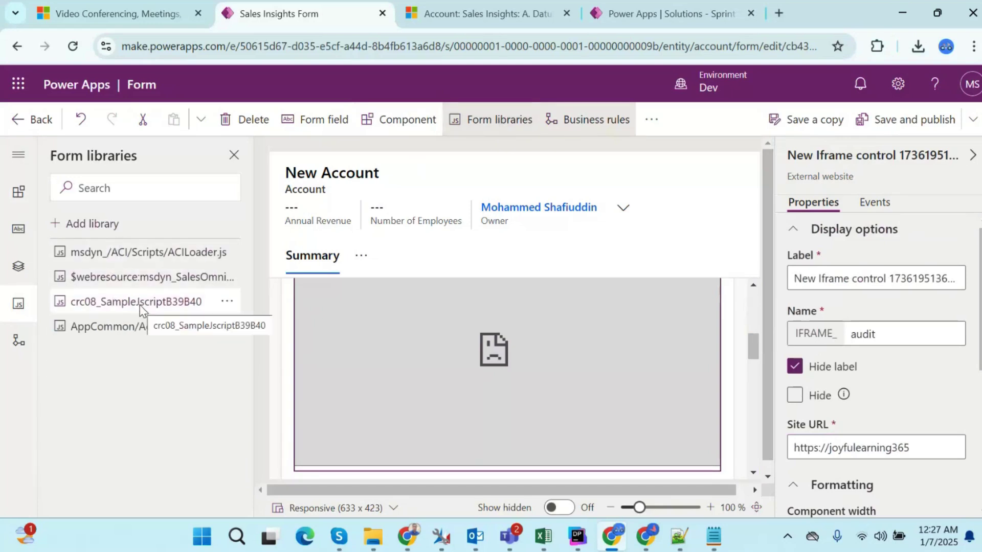
pyautogui.click(227, 306)
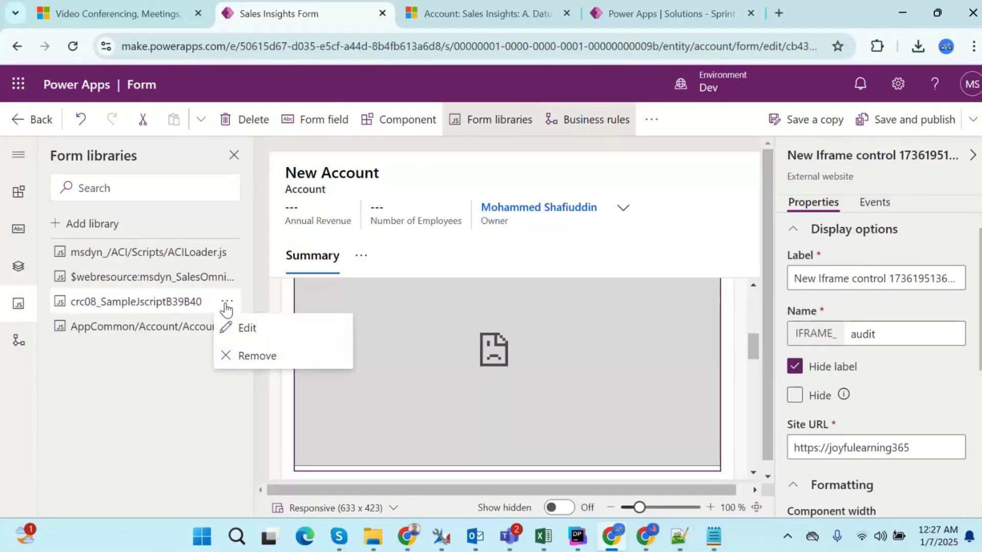
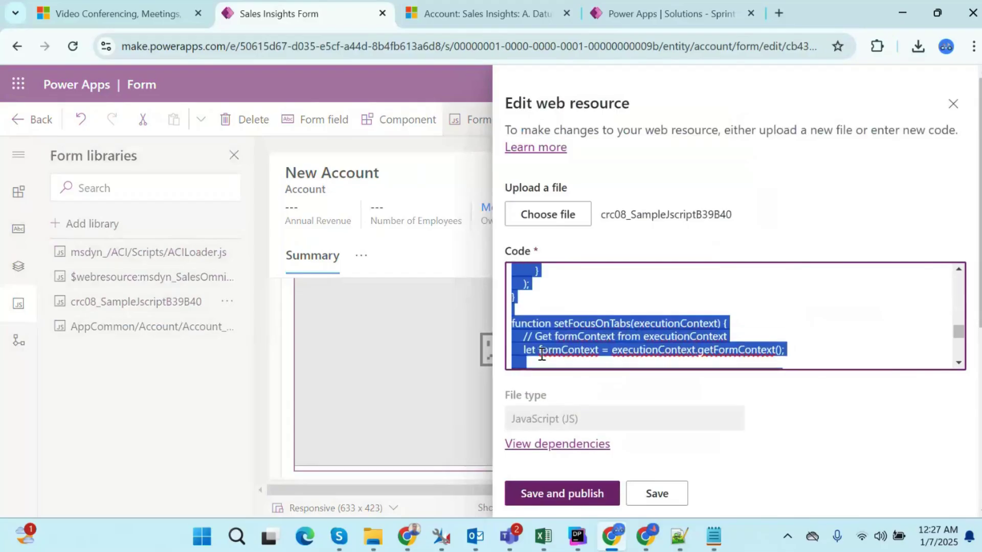
pyautogui.scroll(2, 541, 354)
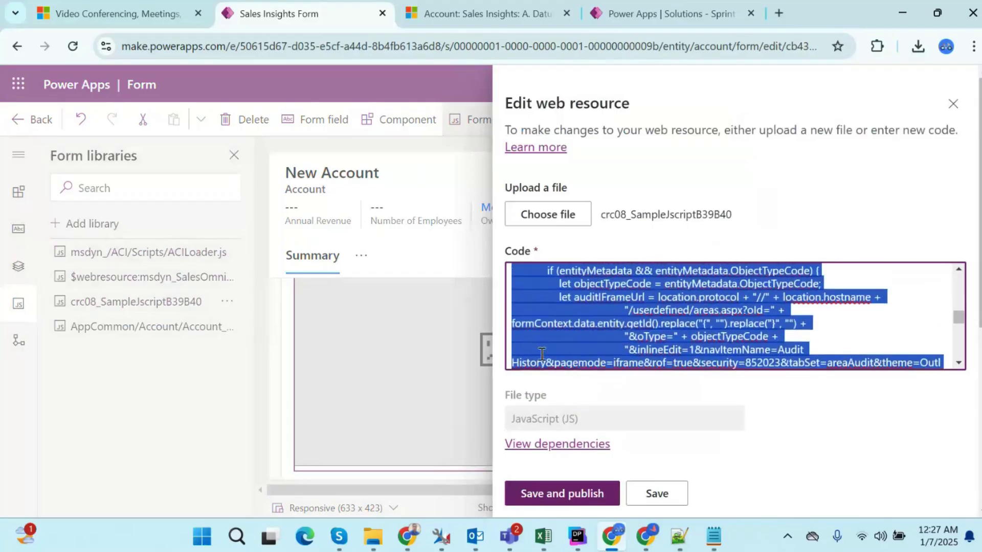
pyautogui.scroll(4, 542, 354)
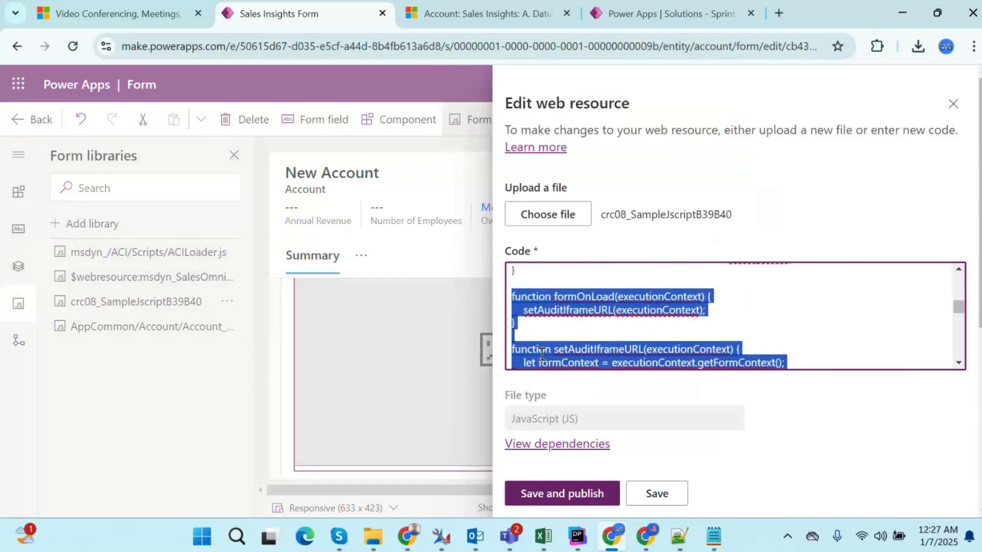
pyautogui.hotkey('ctrl', 'v')
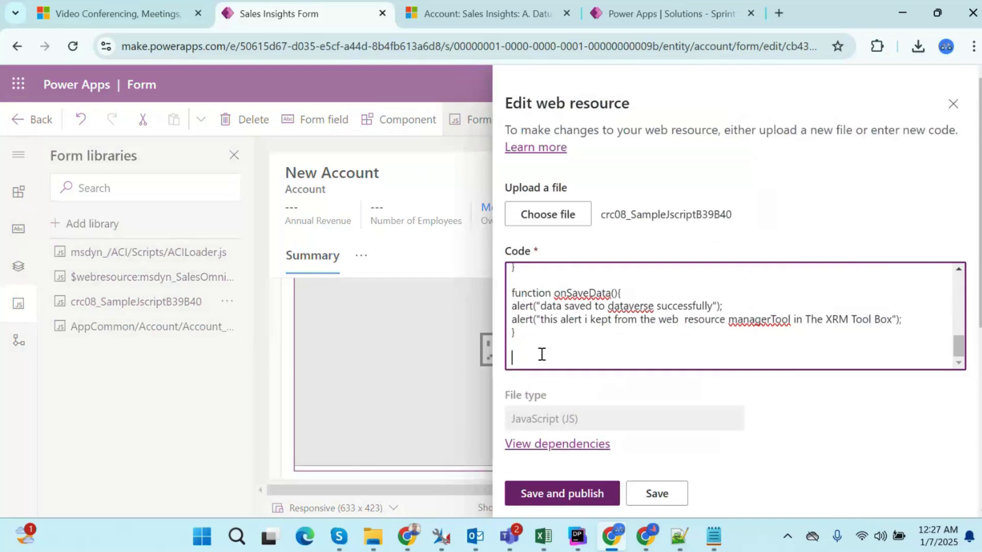
# Copy the formOnLoad and setAuditIframeURL functions from Notepad++ and paste them after onSaveData in the web resource's code.
pyautogui.hotkey('alt', 'Tab')
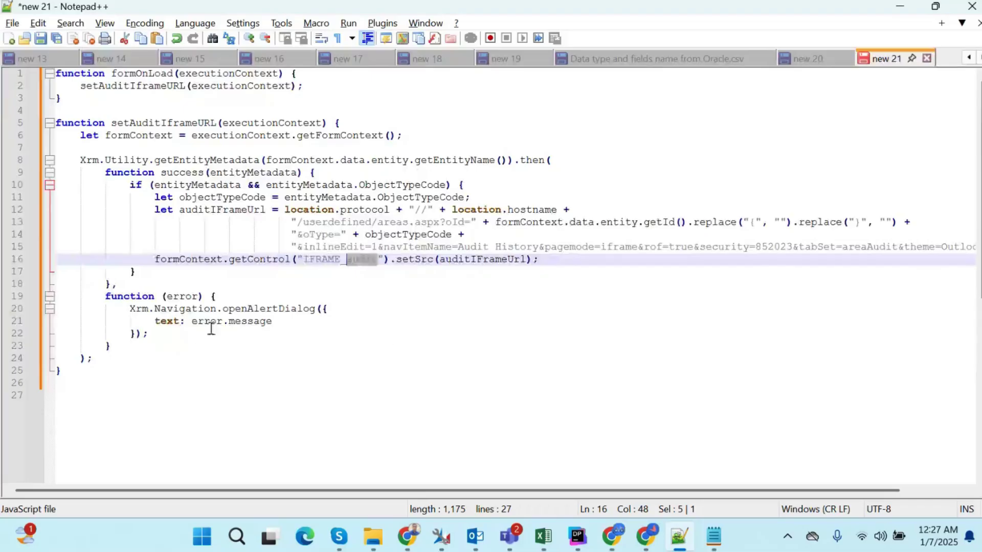
pyautogui.click(202, 385)
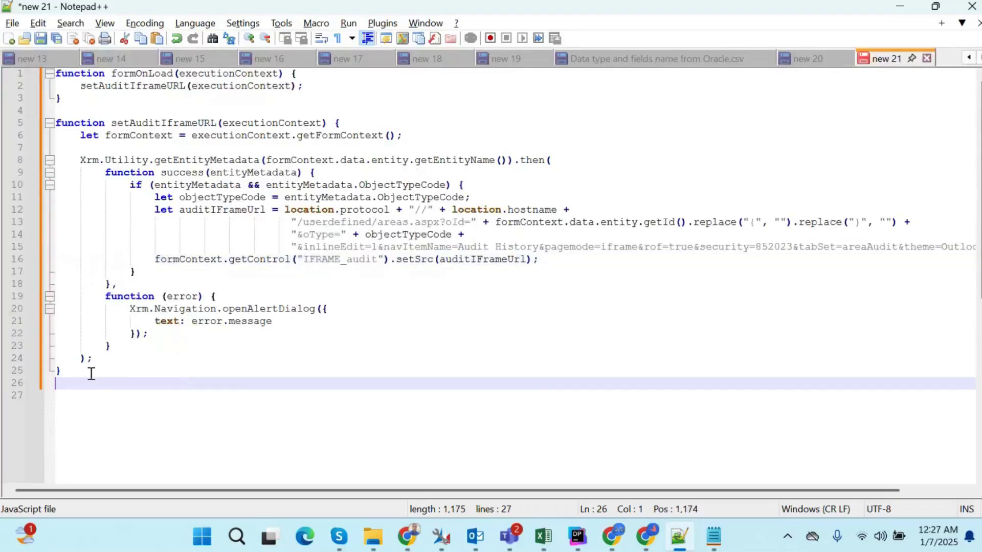
pyautogui.moveTo(73, 371); pyautogui.dragTo(11, 62)
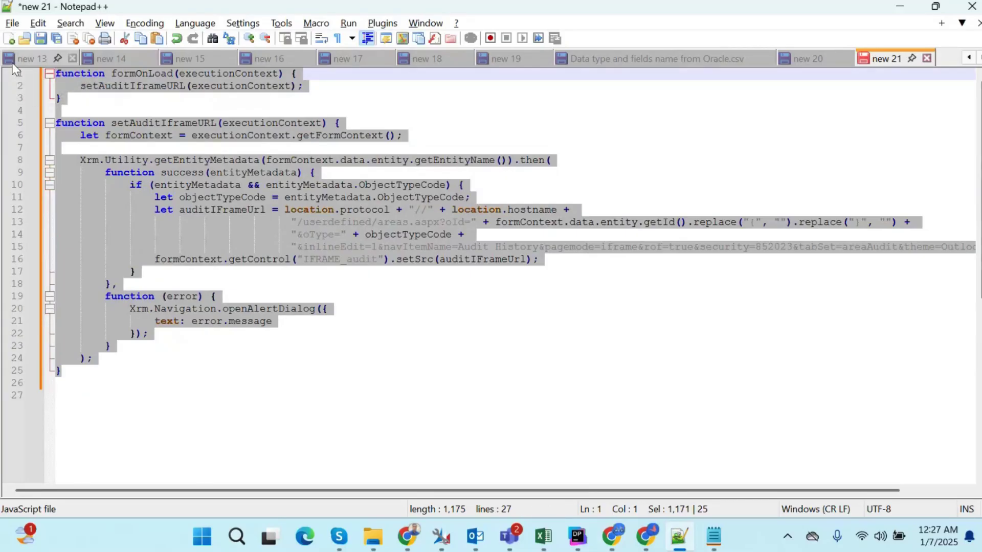
pyautogui.hotkey('alt', 'Tab')
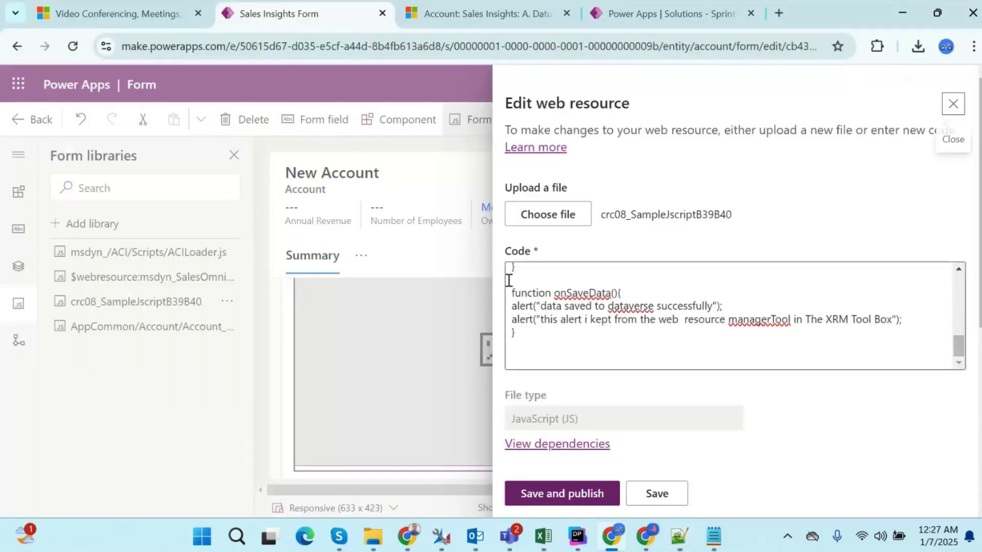
pyautogui.click(526, 358)
pyautogui.press('Return')
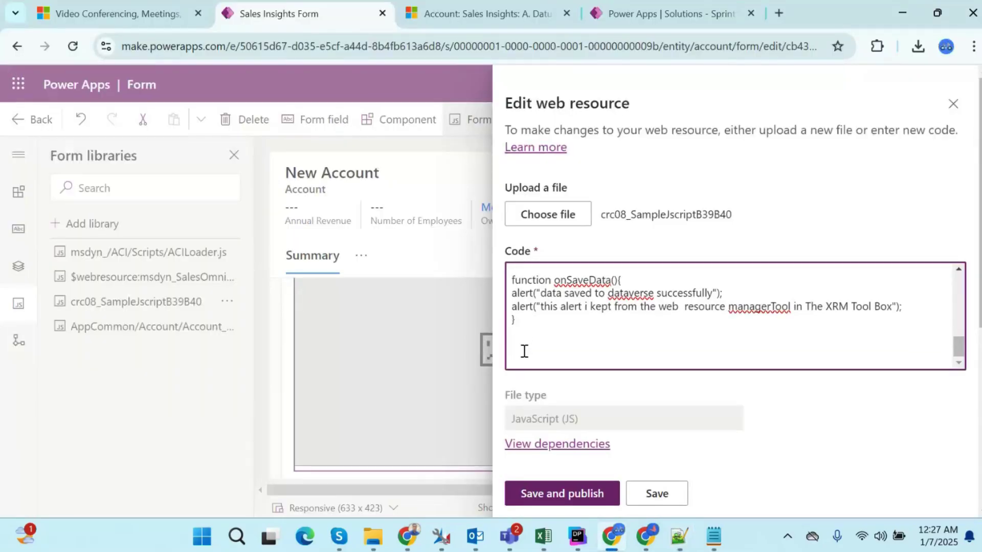
pyautogui.hotkey('ctrl', 'v')
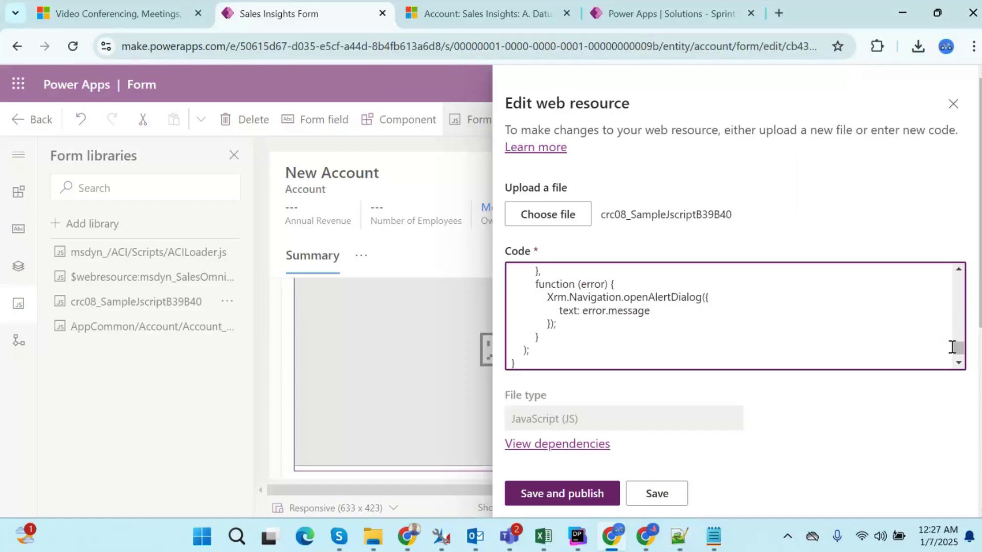
# Save and publish the edited web resource and the Sales Insights form.
pyautogui.scroll(-1, 955, 347)
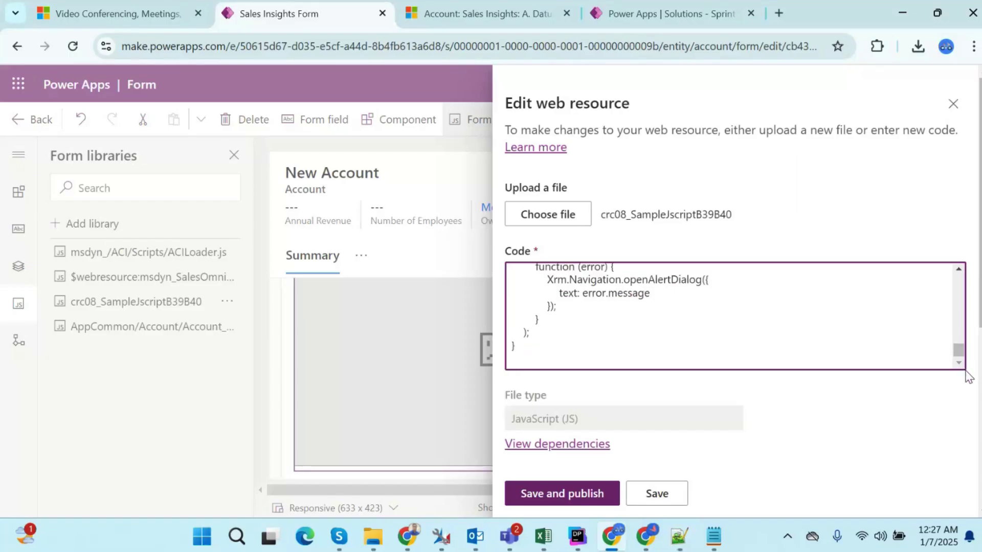
pyautogui.click(560, 502)
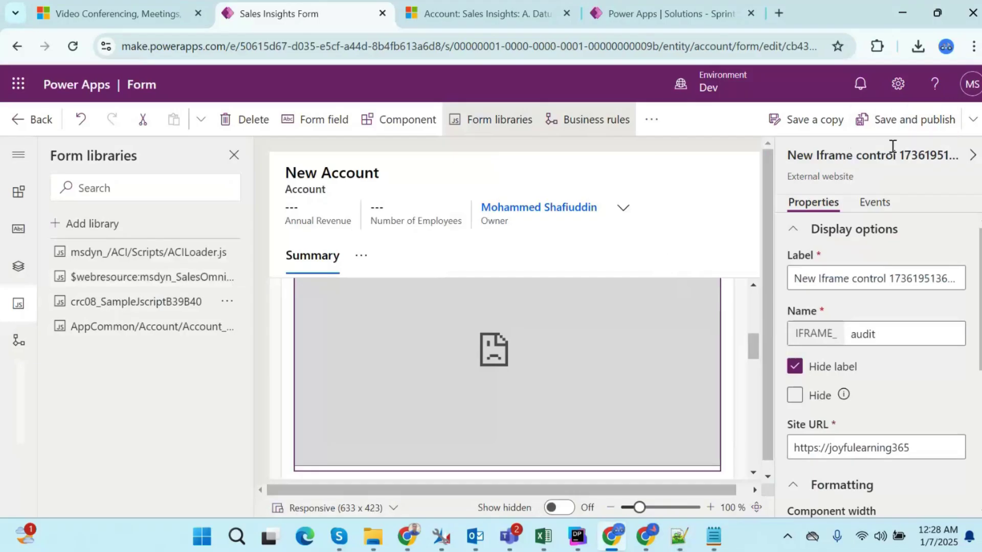
pyautogui.click(902, 128)
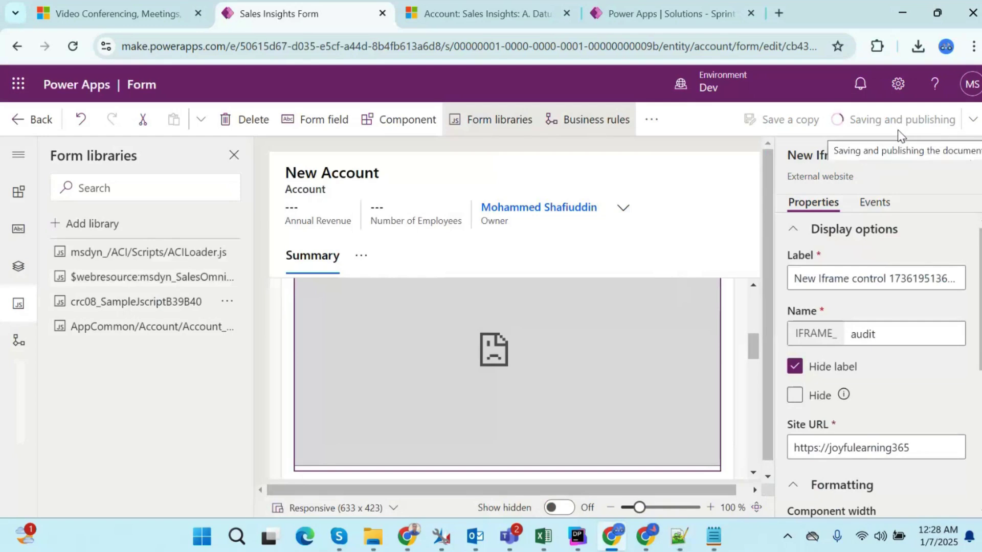
# Review the script in Notepad++, checking the IFRAME_audit control reference and the formOnLoad function name.
pyautogui.click(679, 536)
pyautogui.click(397, 321)
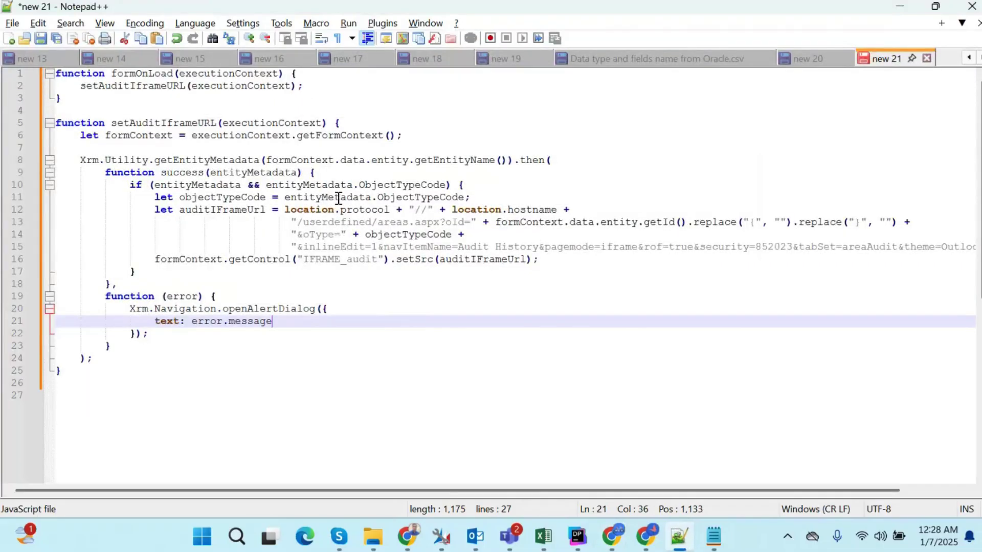
pyautogui.doubleClick(344, 257)
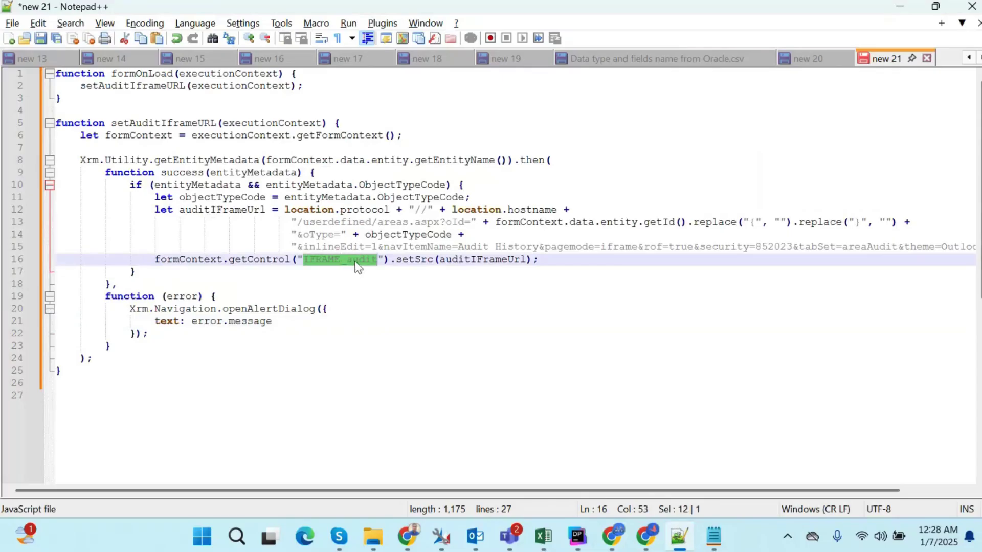
pyautogui.click(356, 259)
pyautogui.moveTo(97, 375); pyautogui.dragTo(23, 74)
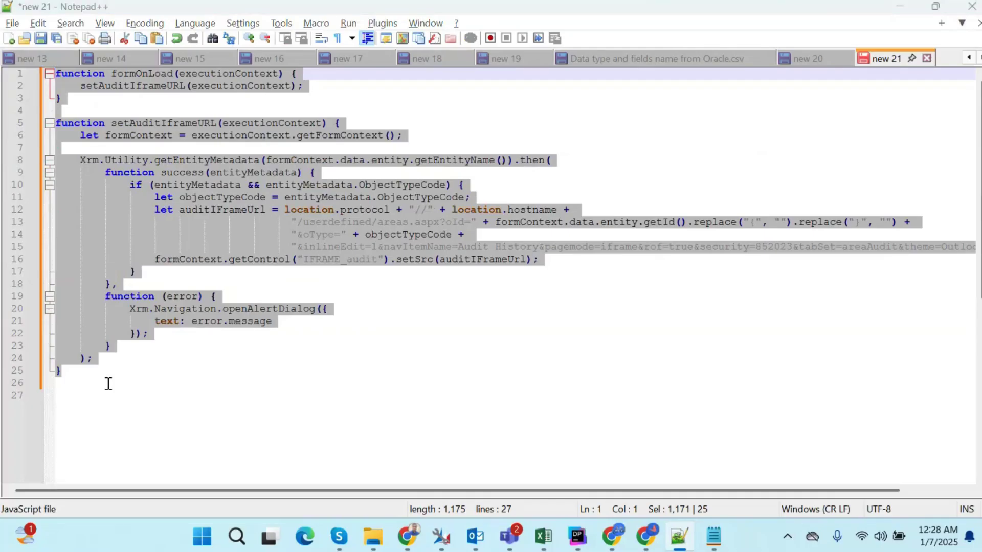
pyautogui.hotkey('alt', 'Tab')
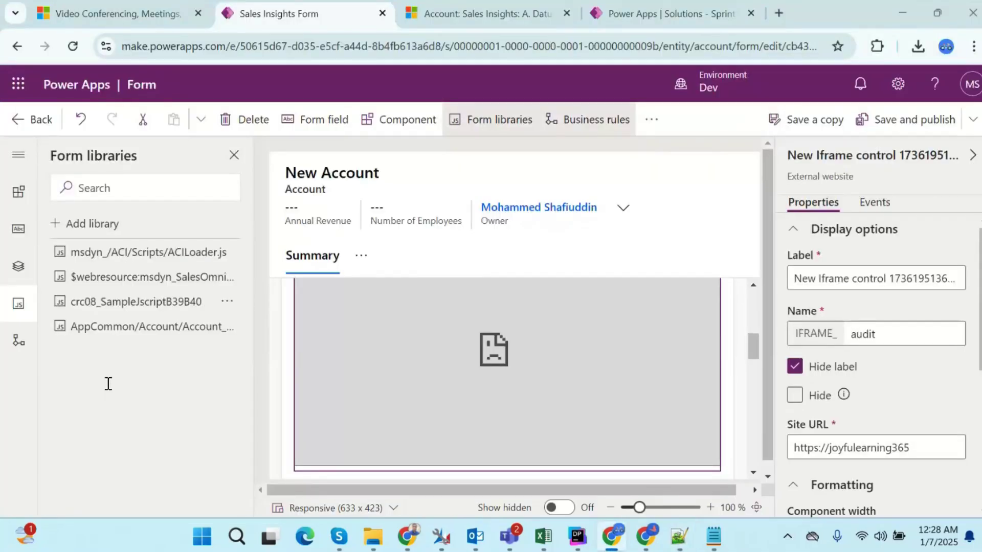
pyautogui.hotkey('alt', 'Tab')
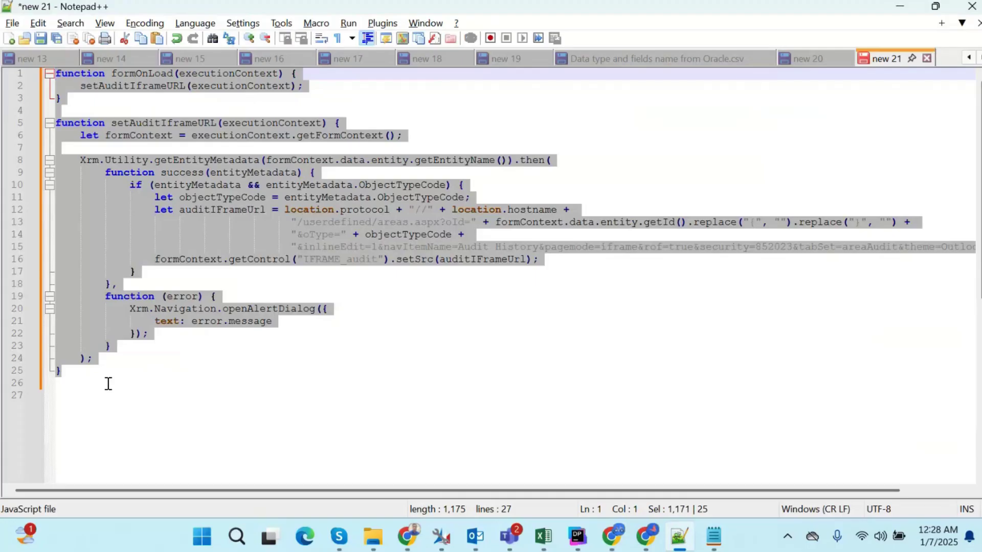
pyautogui.click(159, 440)
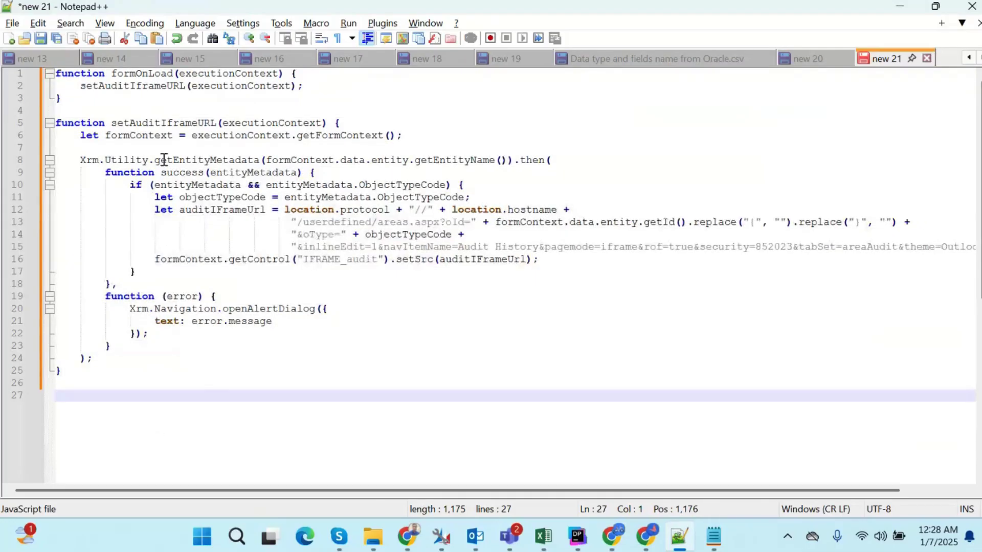
pyautogui.doubleClick(137, 76)
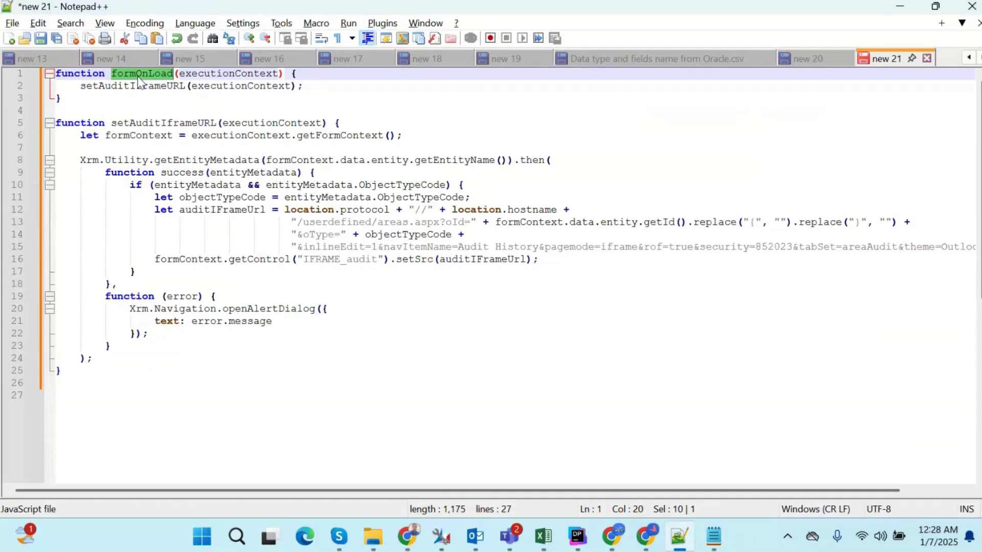
# Return to the form editor and delete the setFocusOnTabs handler from the Sales Insights form's On Load event.
pyautogui.hotkey('alt', 'Tab')
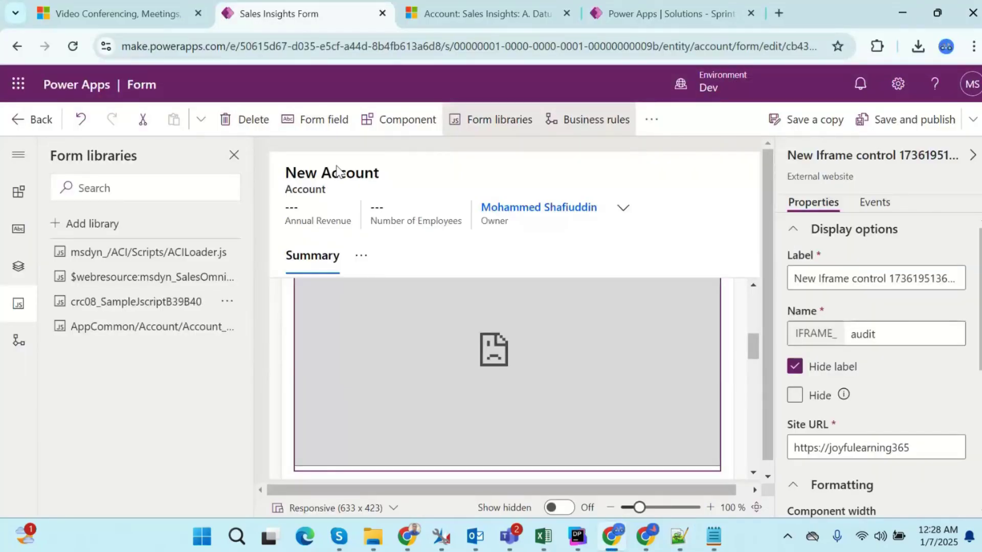
pyautogui.click(658, 124)
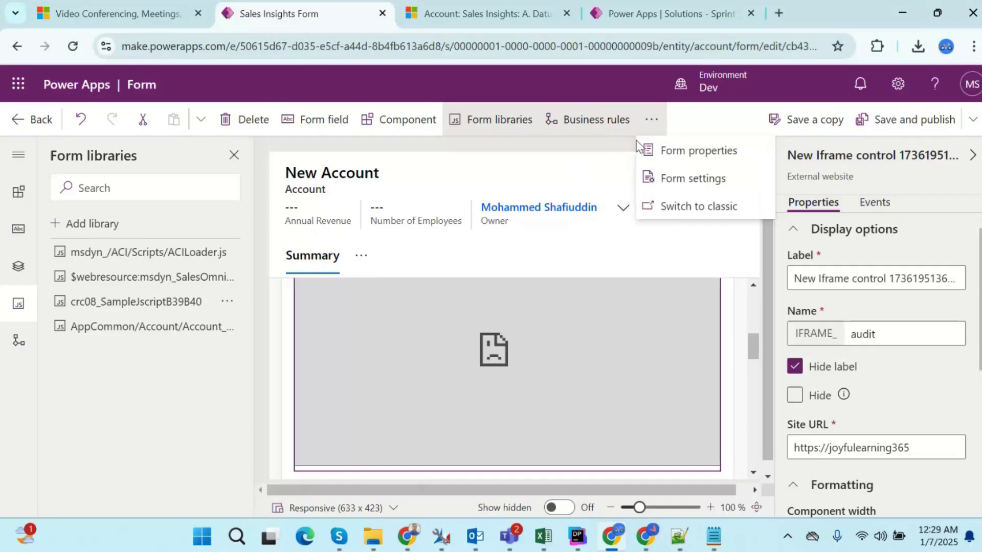
pyautogui.click(702, 155)
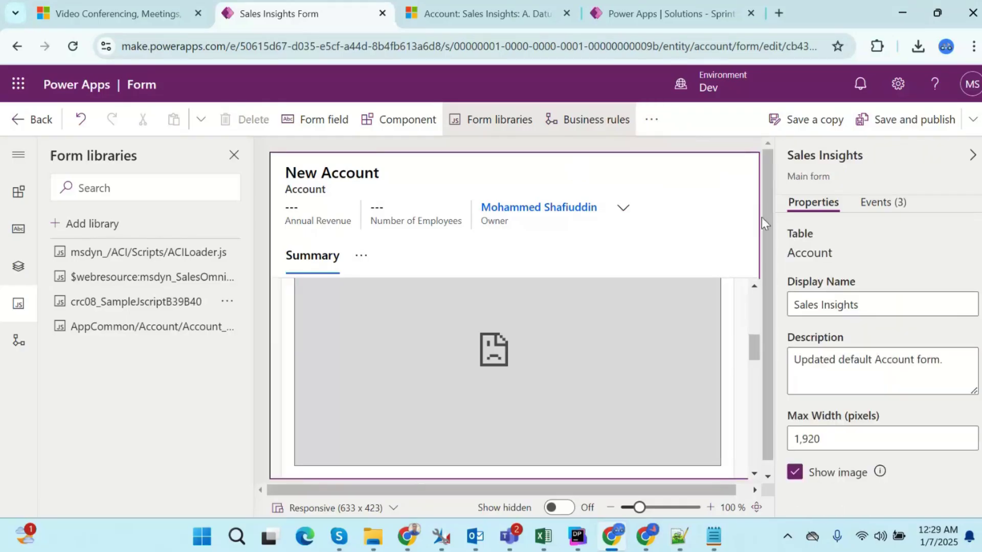
pyautogui.click(900, 205)
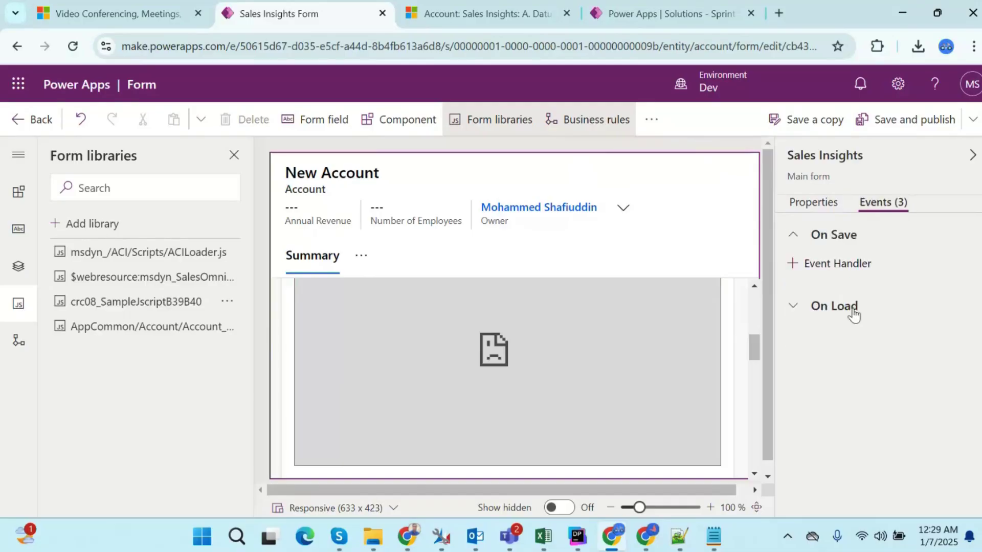
pyautogui.click(833, 316)
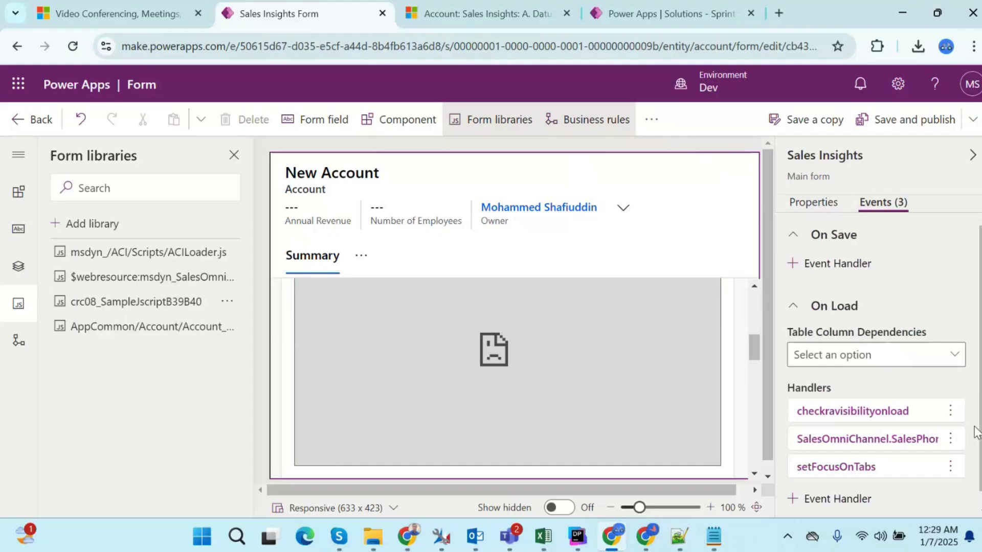
pyautogui.click(950, 468)
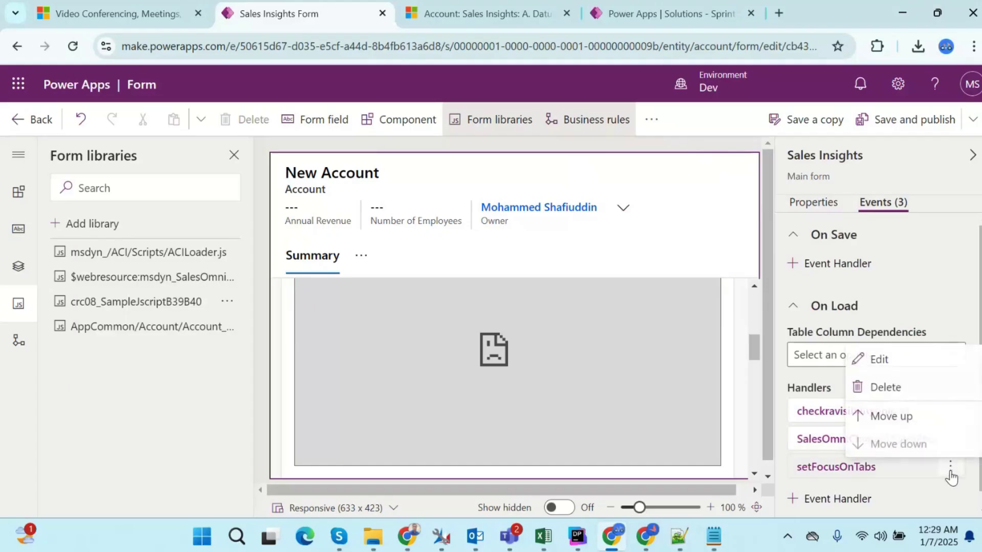
pyautogui.click(884, 387)
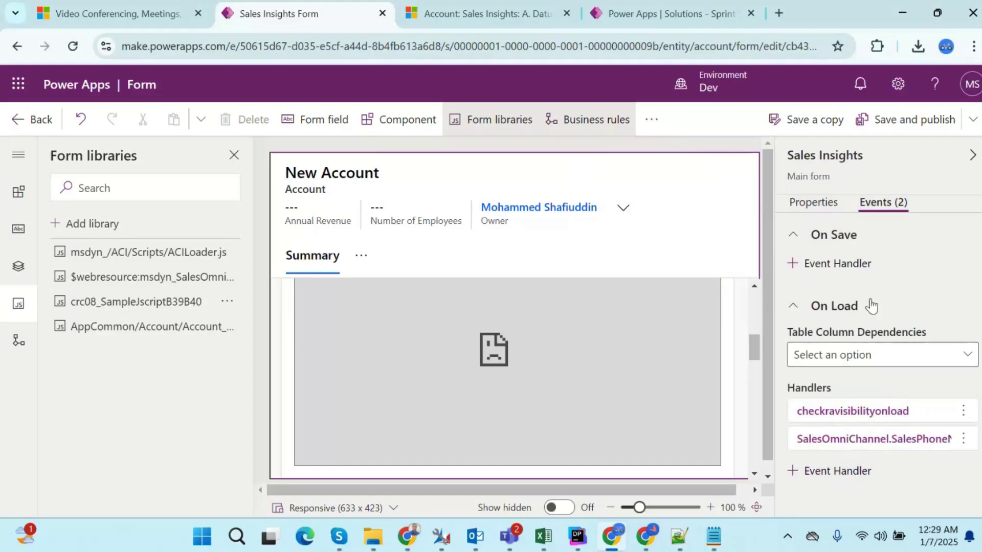
# Start a new On Load event handler for the form and choose crc08_SampleJscriptB39B40 as its library.
pyautogui.click(794, 308)
pyautogui.click(794, 309)
pyautogui.click(839, 472)
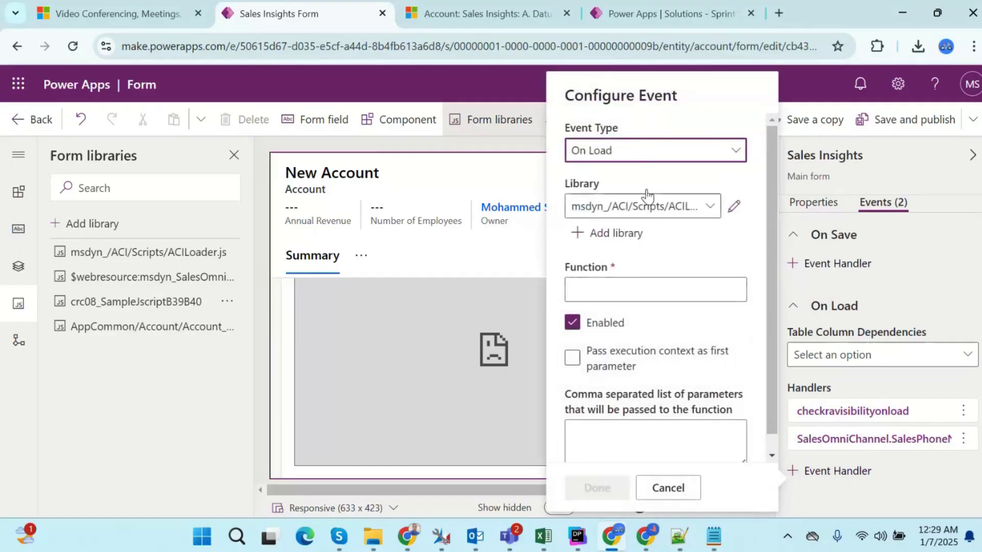
pyautogui.click(649, 154)
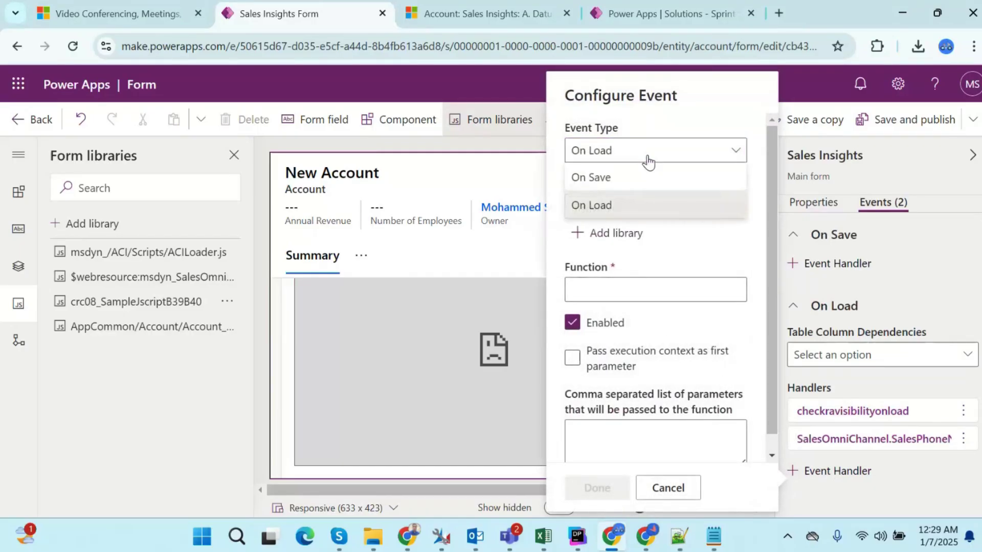
pyautogui.click(665, 210)
pyautogui.click(669, 213)
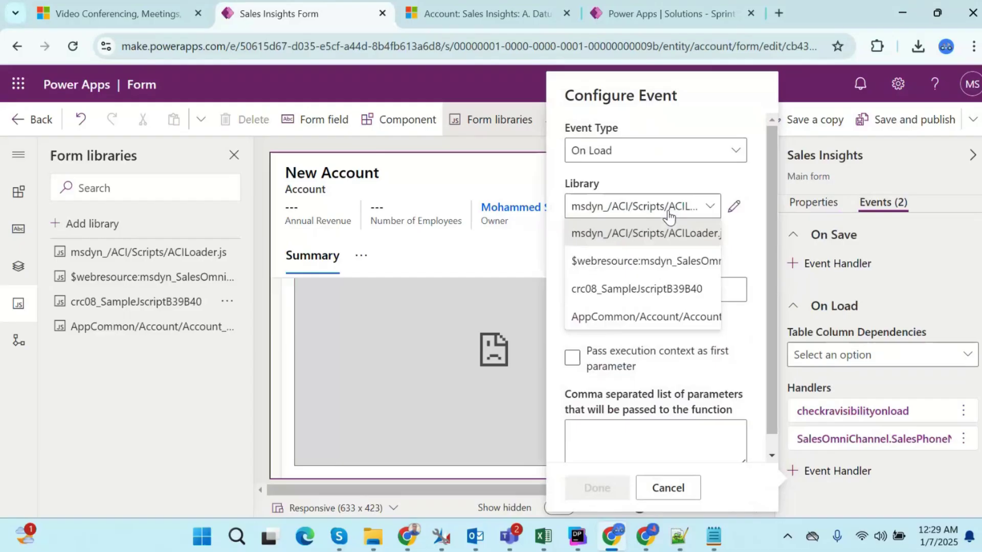
pyautogui.click(667, 295)
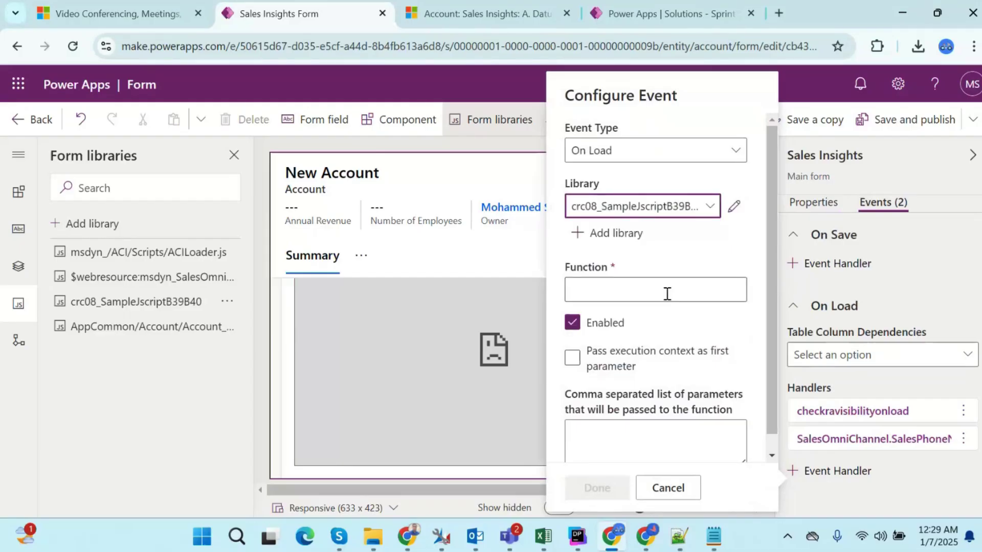
# Copy the function name formOnLoad from the Notepad++ script and paste it as the event handler's function.
pyautogui.click(667, 295)
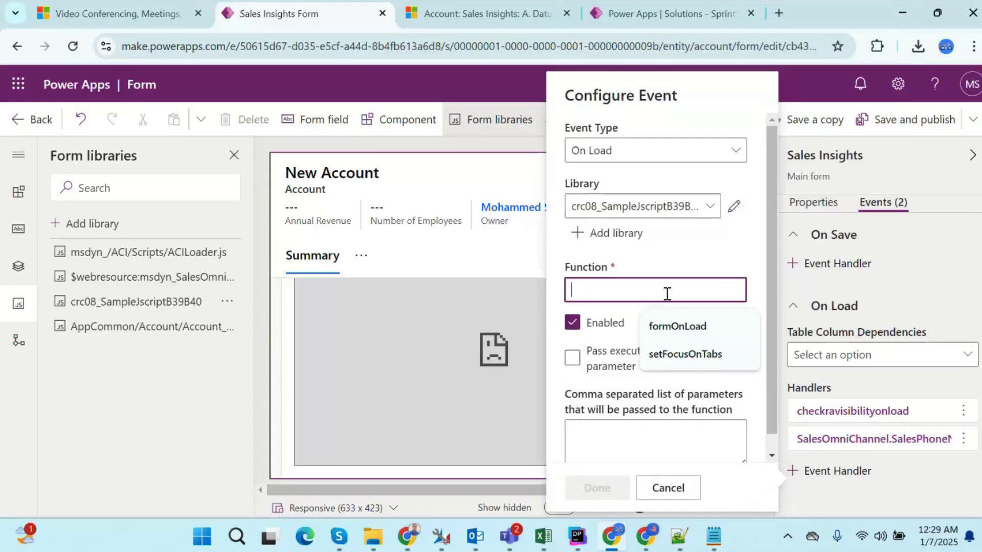
pyautogui.hotkey('alt', 'Tab')
pyautogui.click(100, 102)
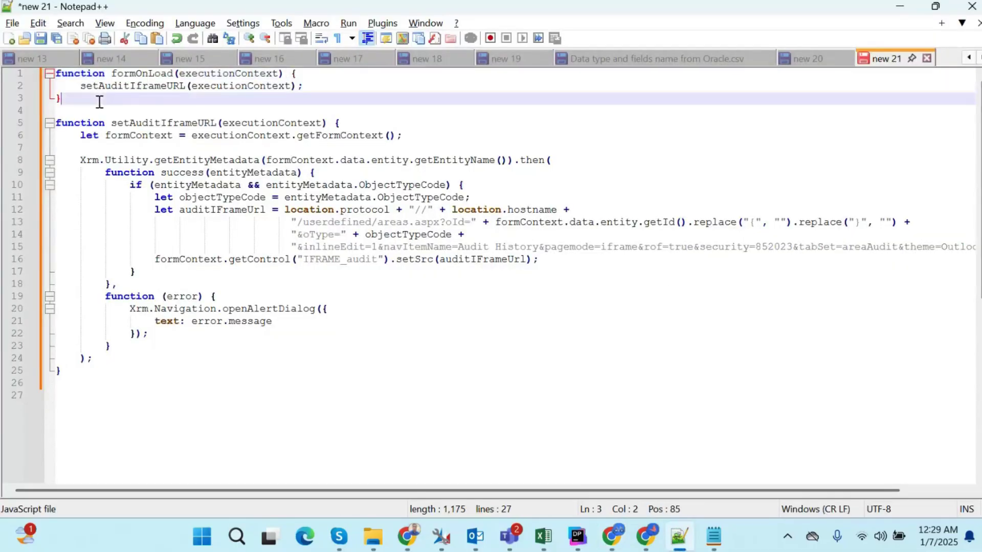
pyautogui.doubleClick(173, 123)
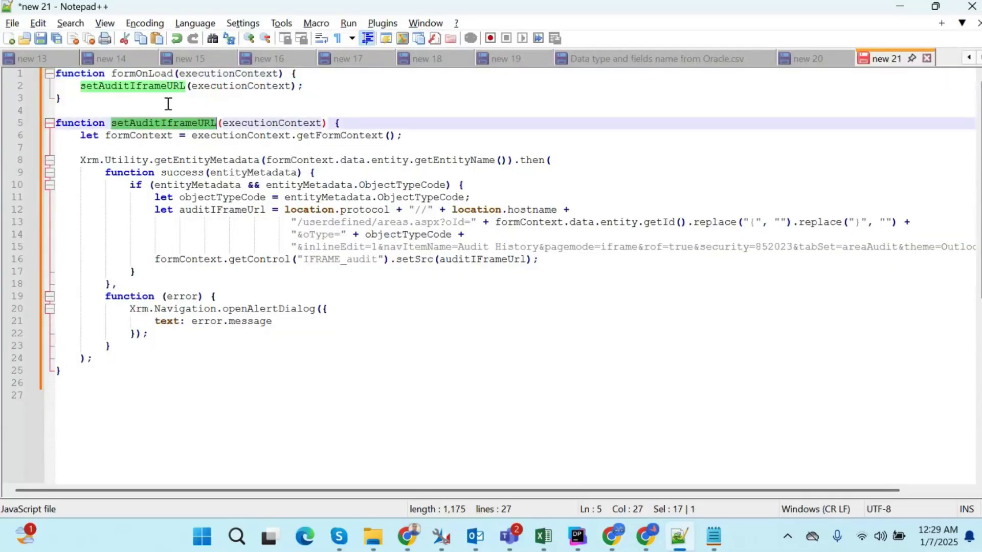
pyautogui.doubleClick(146, 74)
pyautogui.hotkey('ctrl', 'c')
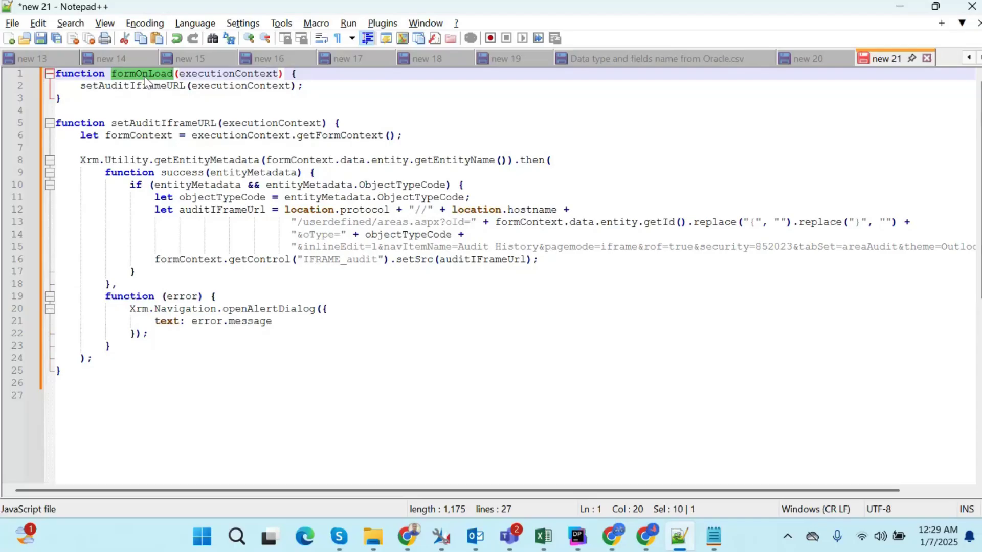
pyautogui.hotkey('alt', 'Tab')
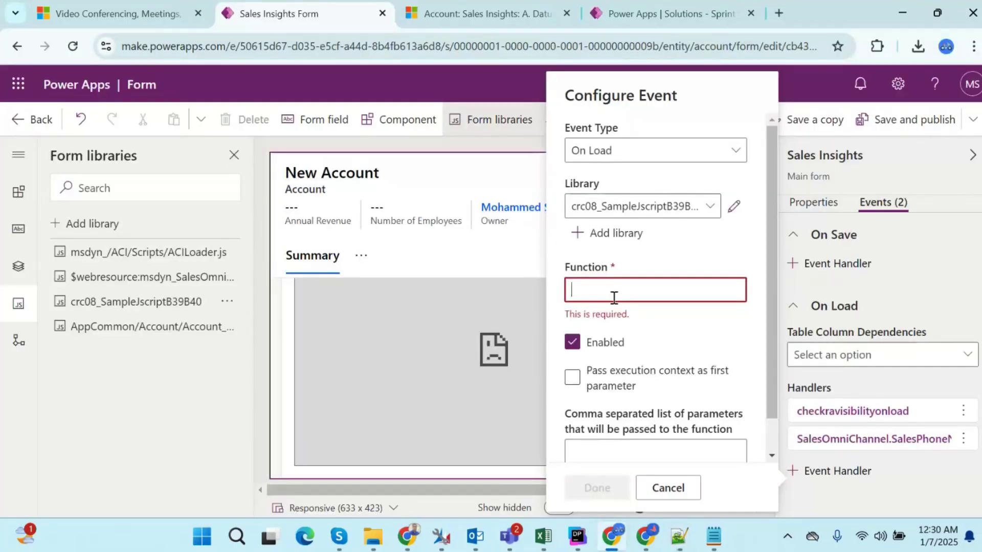
pyautogui.hotkey('ctrl', 'v')
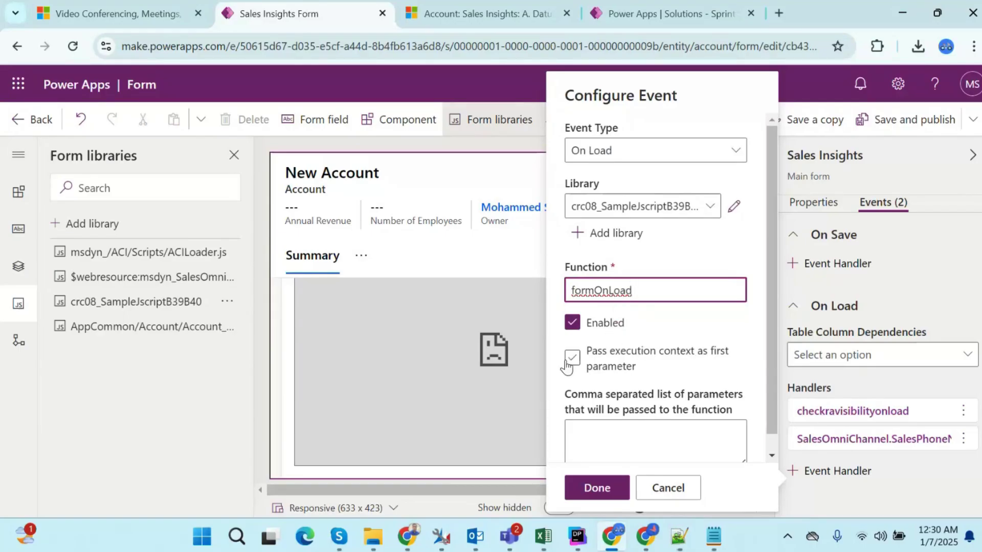
# Keep the handler enabled, pass the execution context as first parameter, and finish configuring the event.
pyautogui.hotkey('alt', 'Tab')
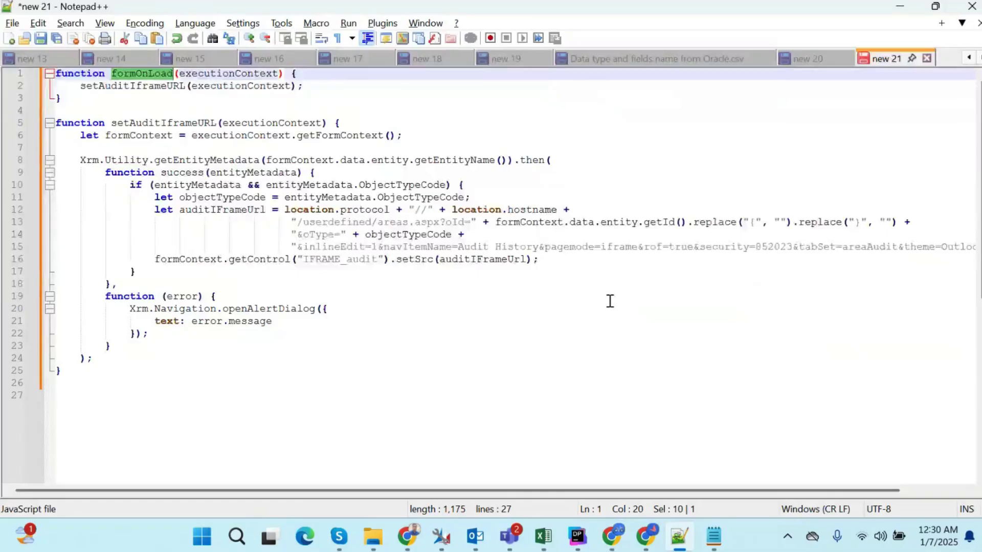
pyautogui.hotkey('alt', 'Tab')
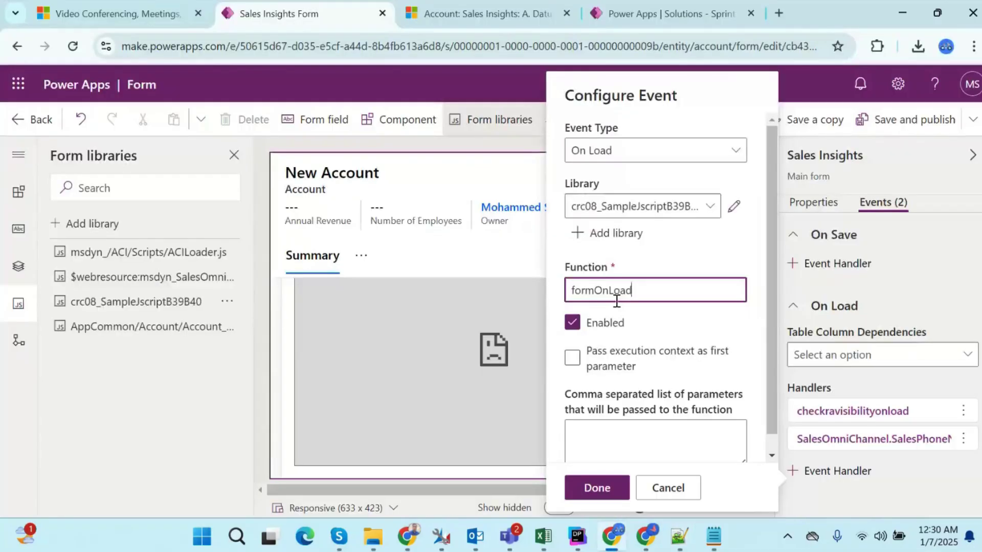
pyautogui.click(572, 322)
pyautogui.click(572, 322)
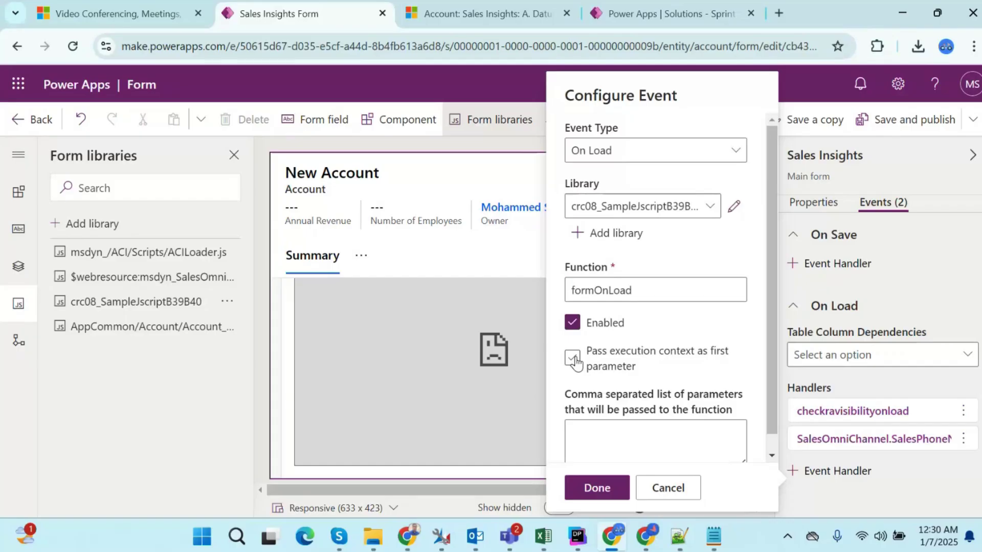
pyautogui.click(573, 358)
pyautogui.click(611, 489)
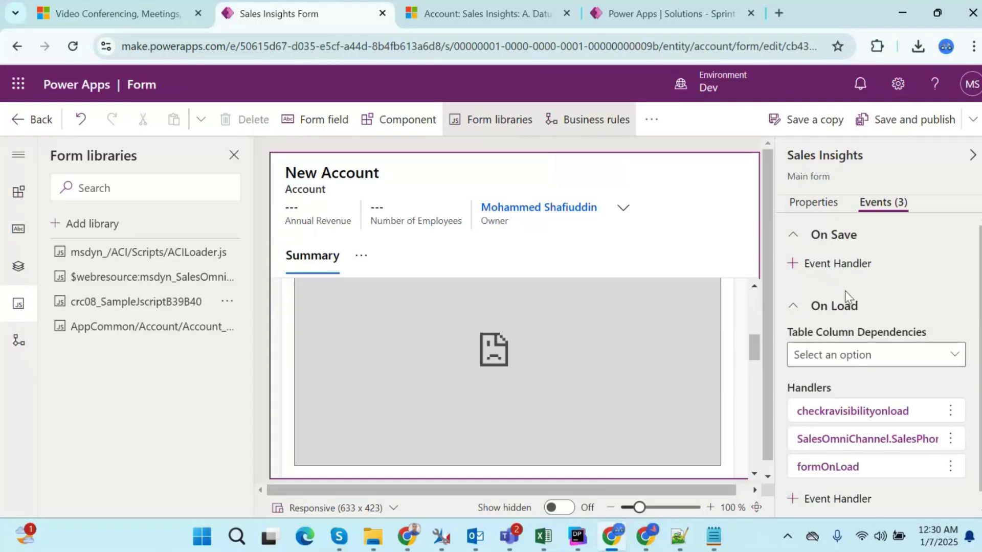
# Save and publish the Sales Insights form, and reload the A. Datum Corporation account record in Dynamics 365.
pyautogui.click(912, 127)
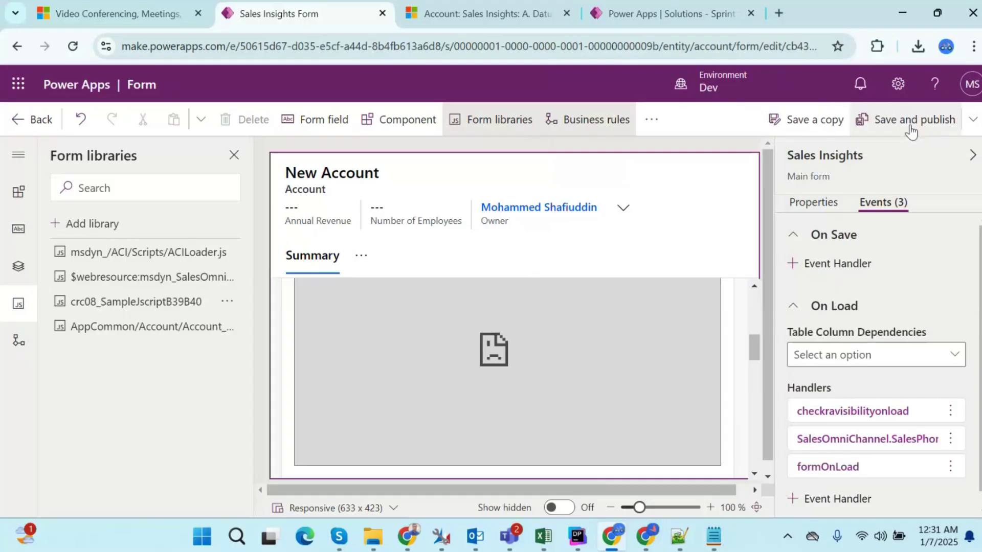
pyautogui.click(468, 20)
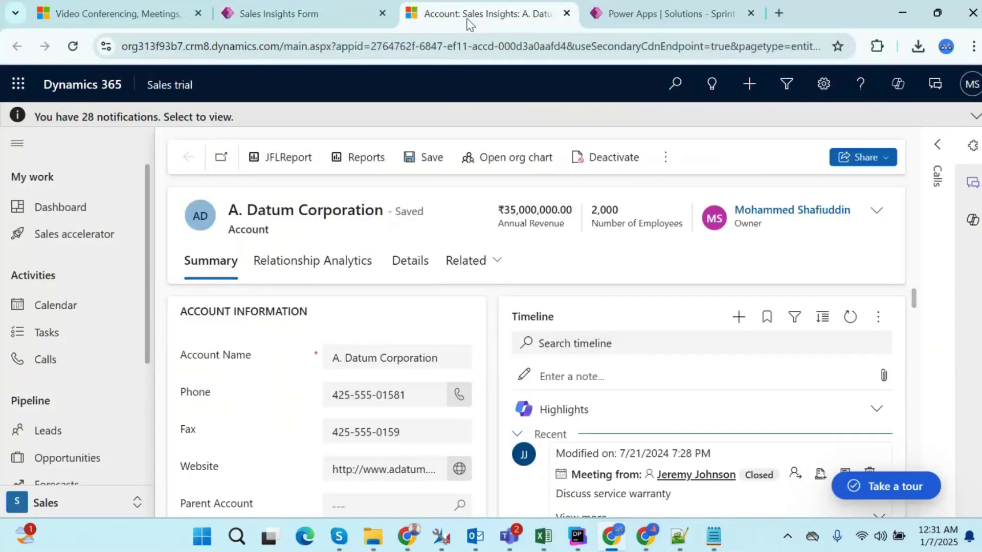
pyautogui.click(80, 51)
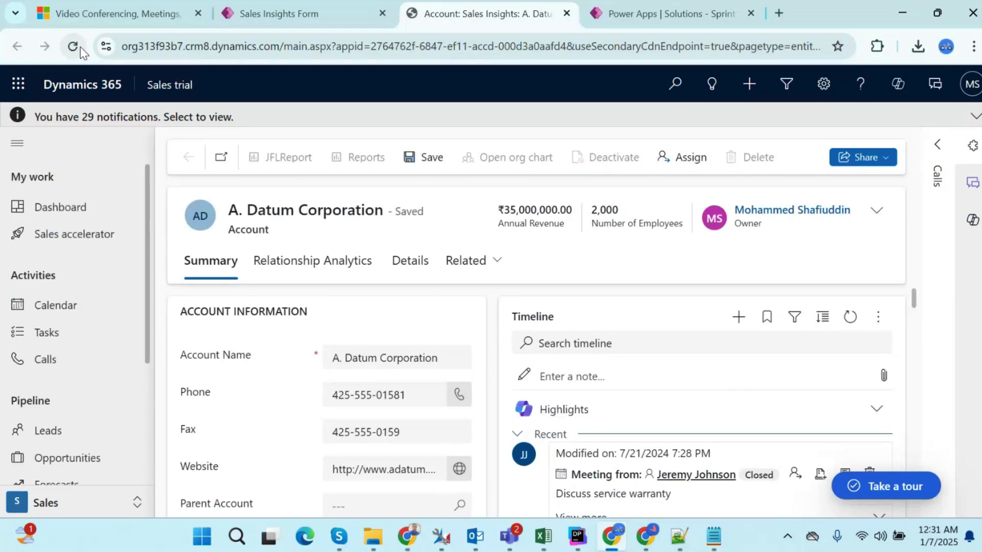
# Check the form's layout in the editor and examine the embedded Audit History section on the A. Datum Corporation account's summary.
pyautogui.click(275, 13)
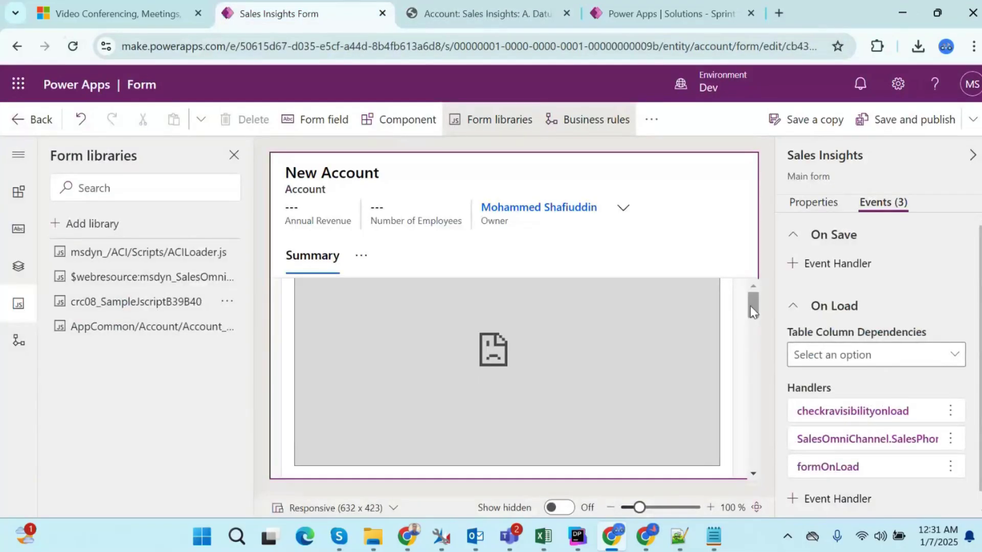
pyautogui.moveTo(750, 305)
pyautogui.mouseDown()
pyautogui.moveTo(752, 319)
pyautogui.moveTo(750, 303)
pyautogui.mouseUp()
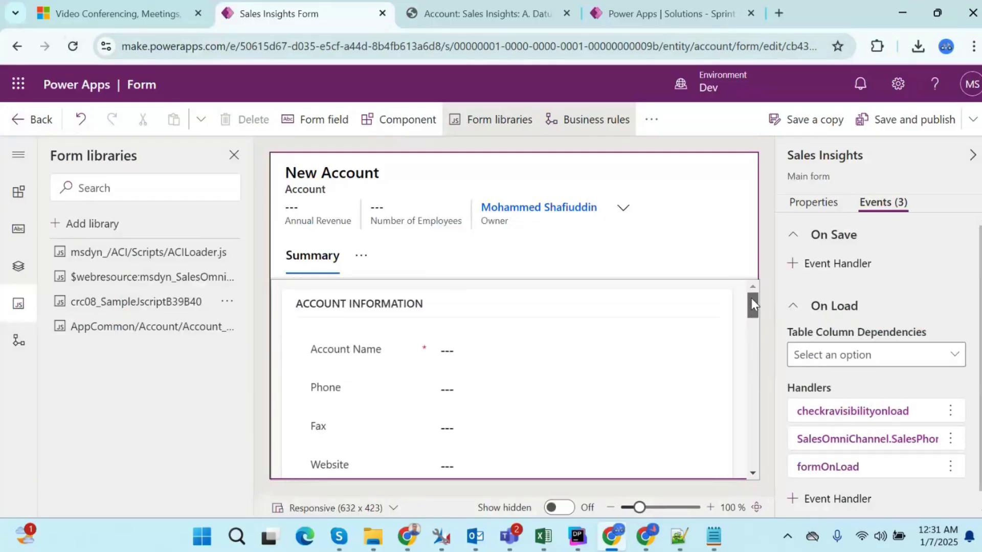
pyautogui.click(481, 24)
pyautogui.moveTo(915, 306); pyautogui.dragTo(924, 338)
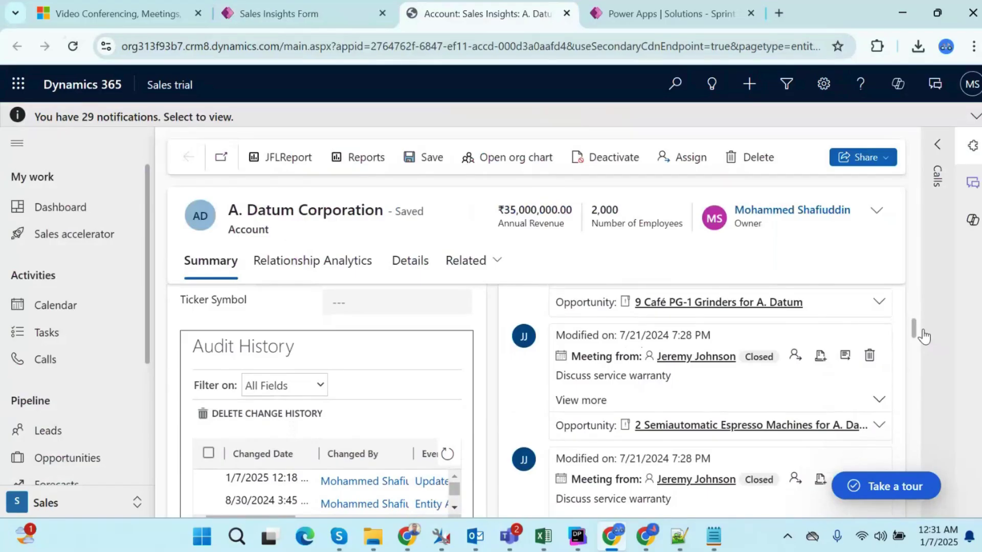
pyautogui.moveTo(913, 328); pyautogui.dragTo(915, 338)
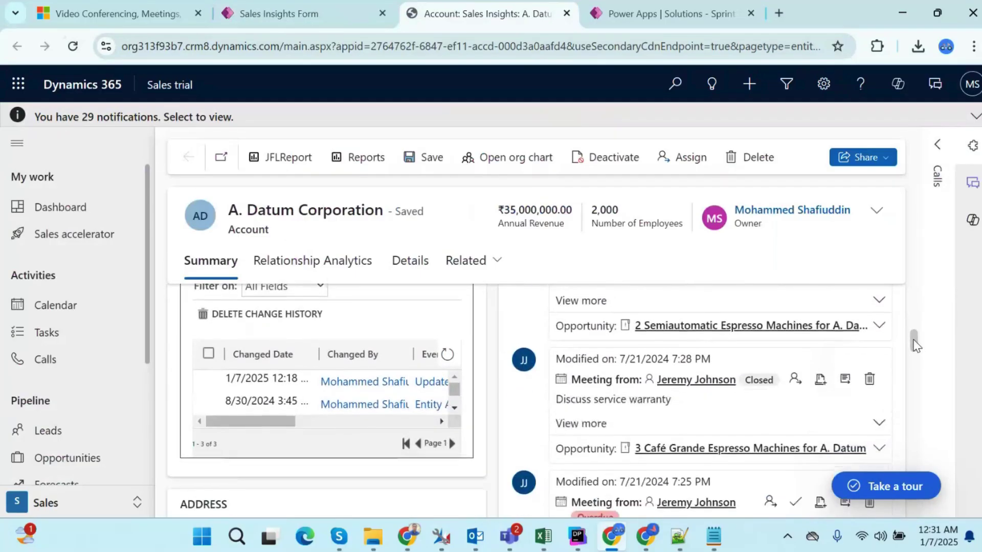
# Examine the old and new value columns and the remaining records in the embedded Audit History grid.
pyautogui.moveTo(261, 431); pyautogui.dragTo(437, 436)
pyautogui.hscroll(-2, 400, 423)
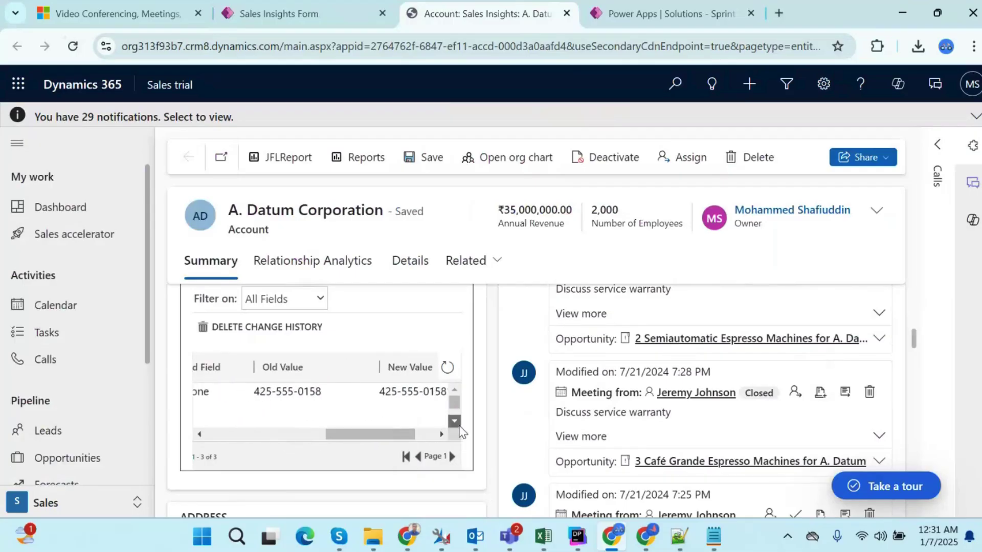
pyautogui.click(454, 420)
pyautogui.moveTo(388, 438); pyautogui.dragTo(200, 435)
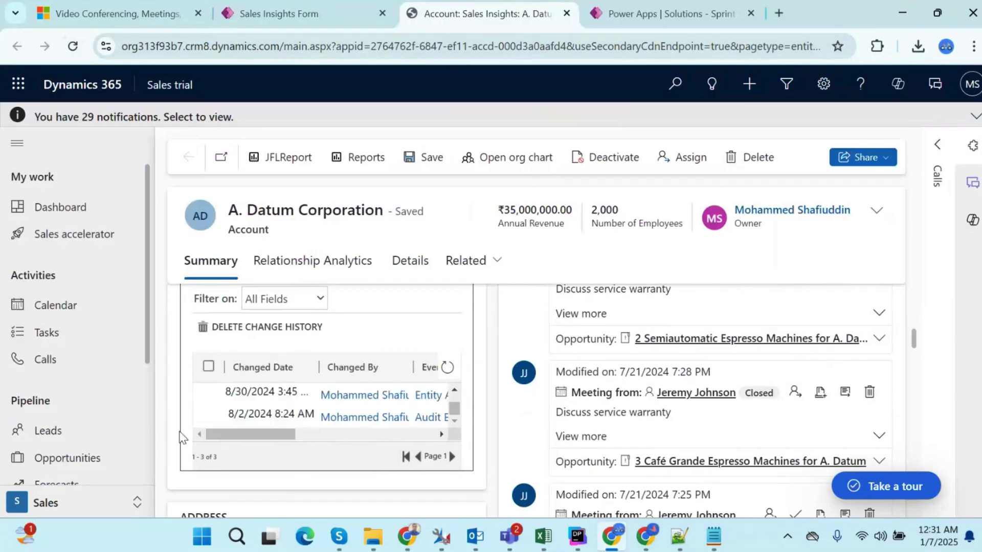
# Filter the embedded Audit History on the Address 1 field, and reset the filter to All Fields.
pyautogui.moveTo(915, 348); pyautogui.dragTo(916, 333)
pyautogui.click(296, 392)
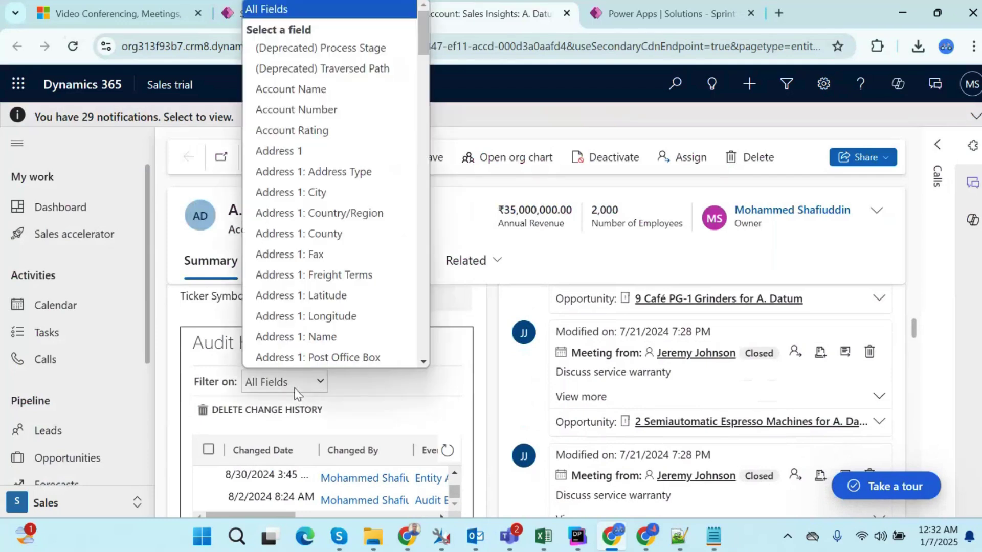
pyautogui.scroll(-1, 336, 128)
pyautogui.click(337, 128)
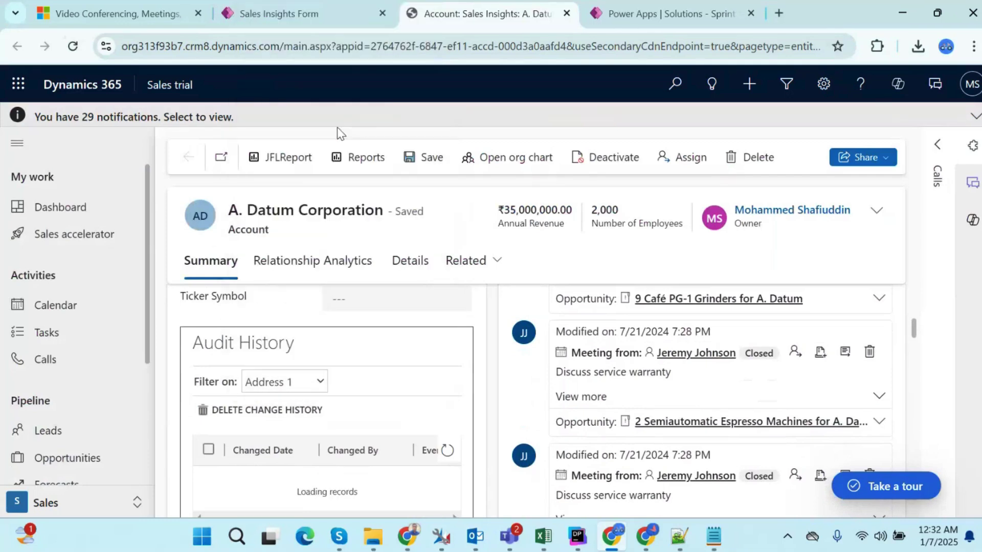
pyautogui.click(281, 382)
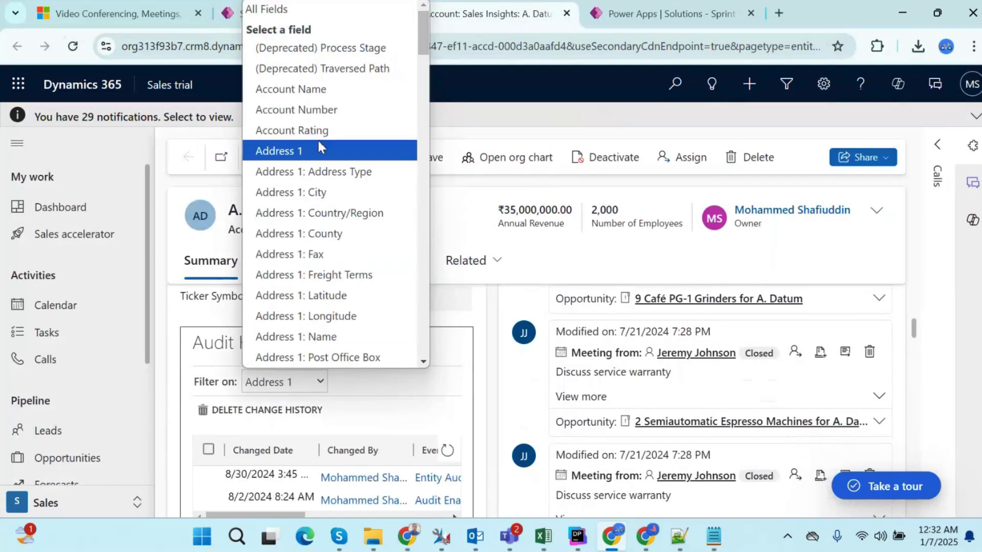
pyautogui.click(321, 11)
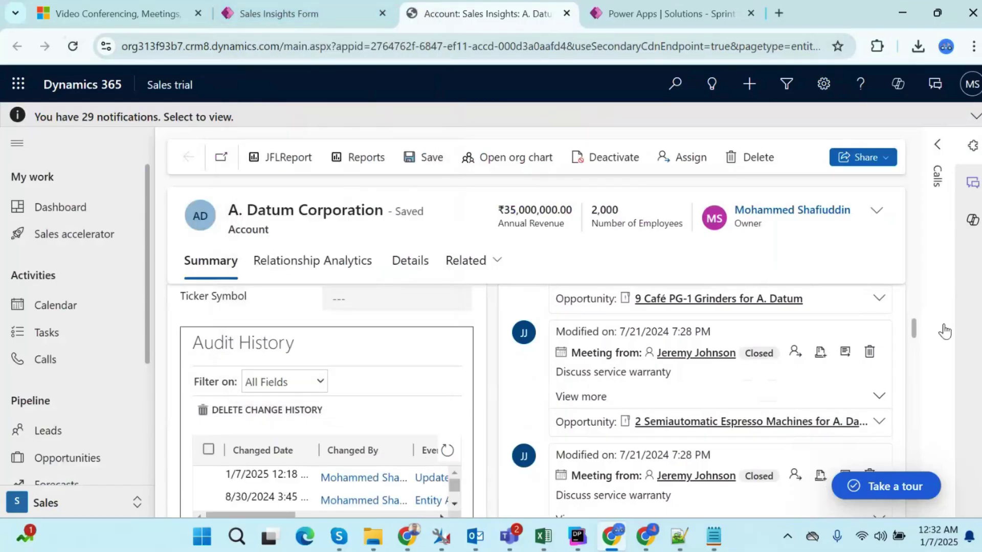
pyautogui.scroll(3, 920, 311)
pyautogui.moveTo(919, 311)
pyautogui.mouseDown()
pyautogui.moveTo(919, 293)
pyautogui.moveTo(922, 326)
pyautogui.mouseUp()
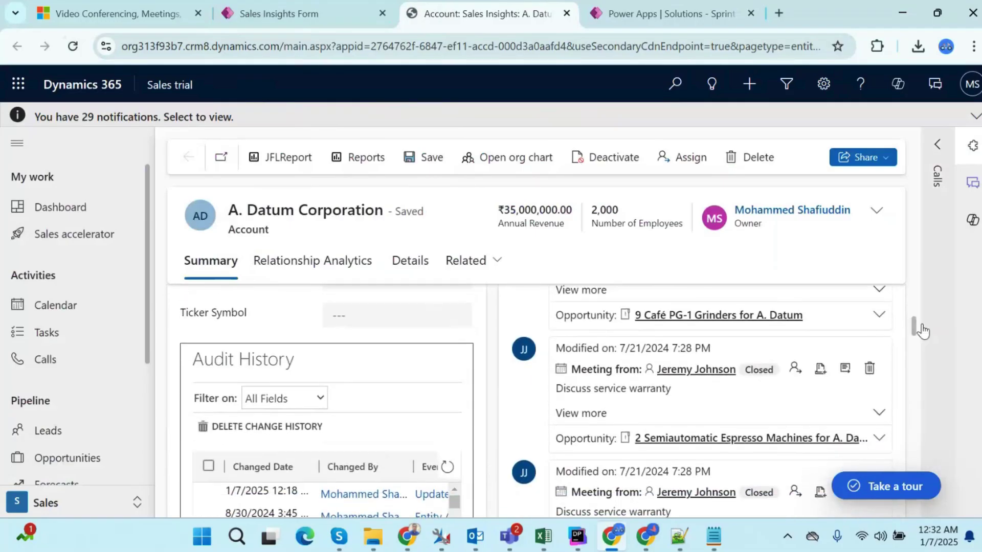